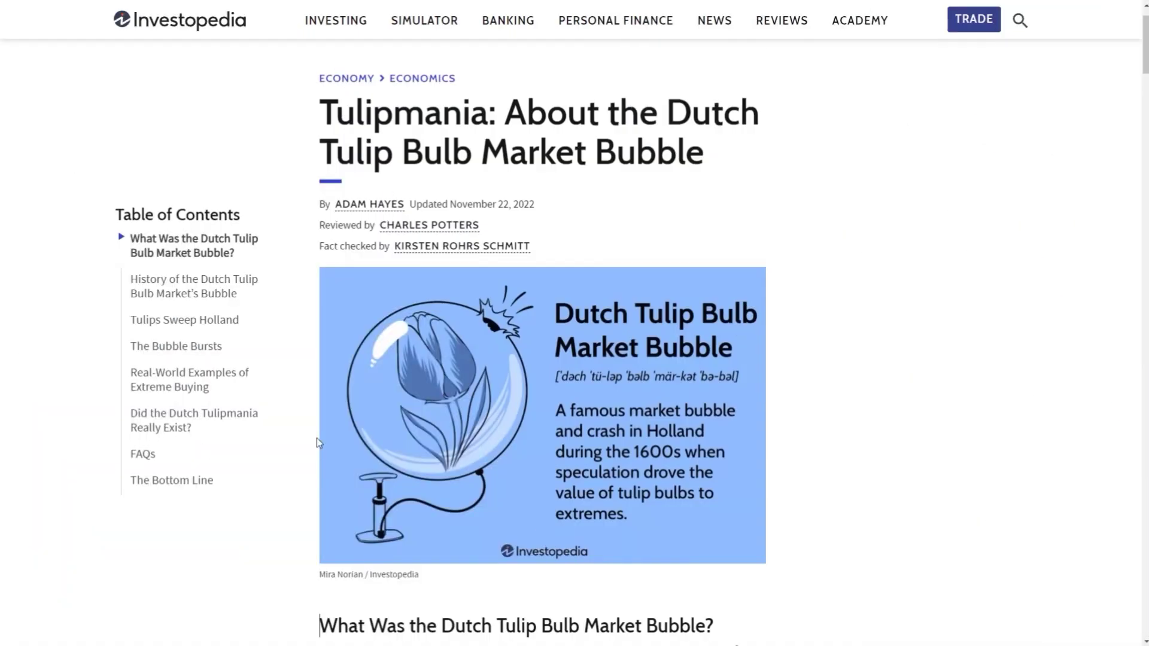
# Summarize the Investopedia Tulipmania article as TL;DR bullets with HARPA's /summ Summary command
pyautogui.scroll(-2, 317, 443)
pyautogui.scroll(-3, 317, 440)
pyautogui.hotkey('alt', 'a')
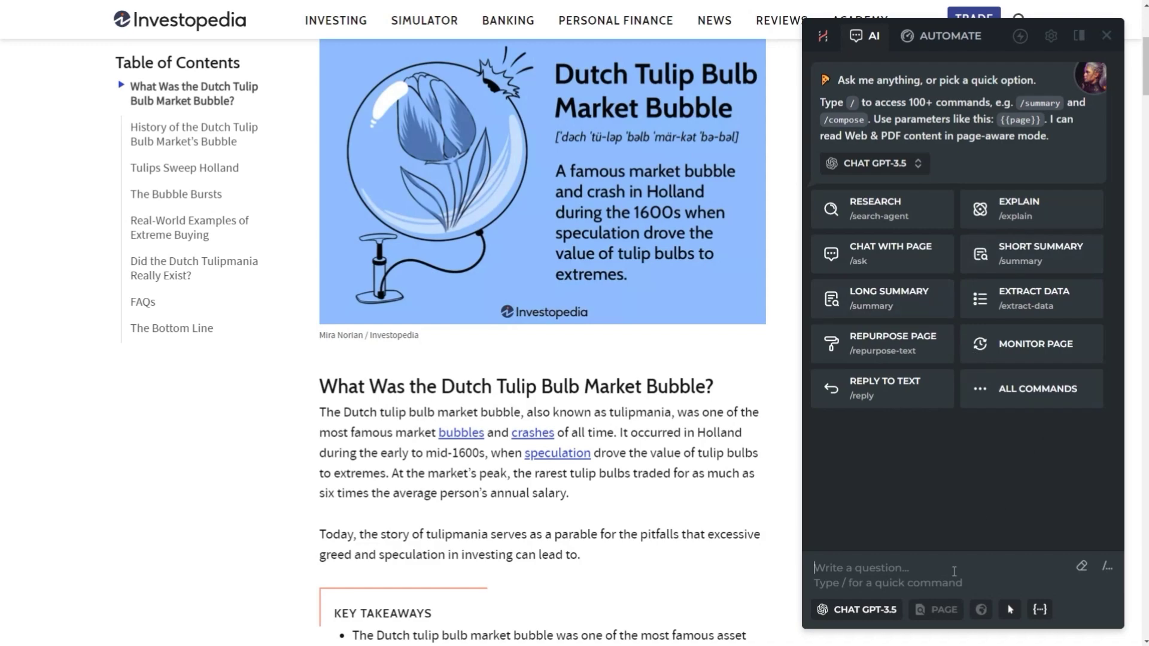
pyautogui.write('/summa')
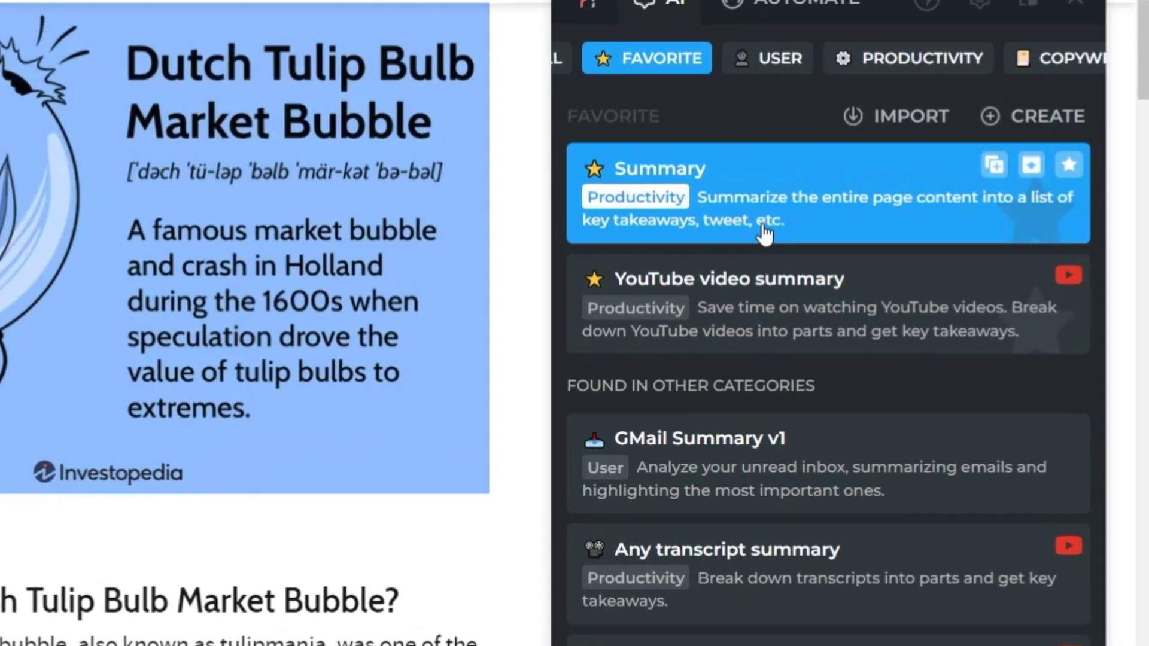
pyautogui.click(835, 163)
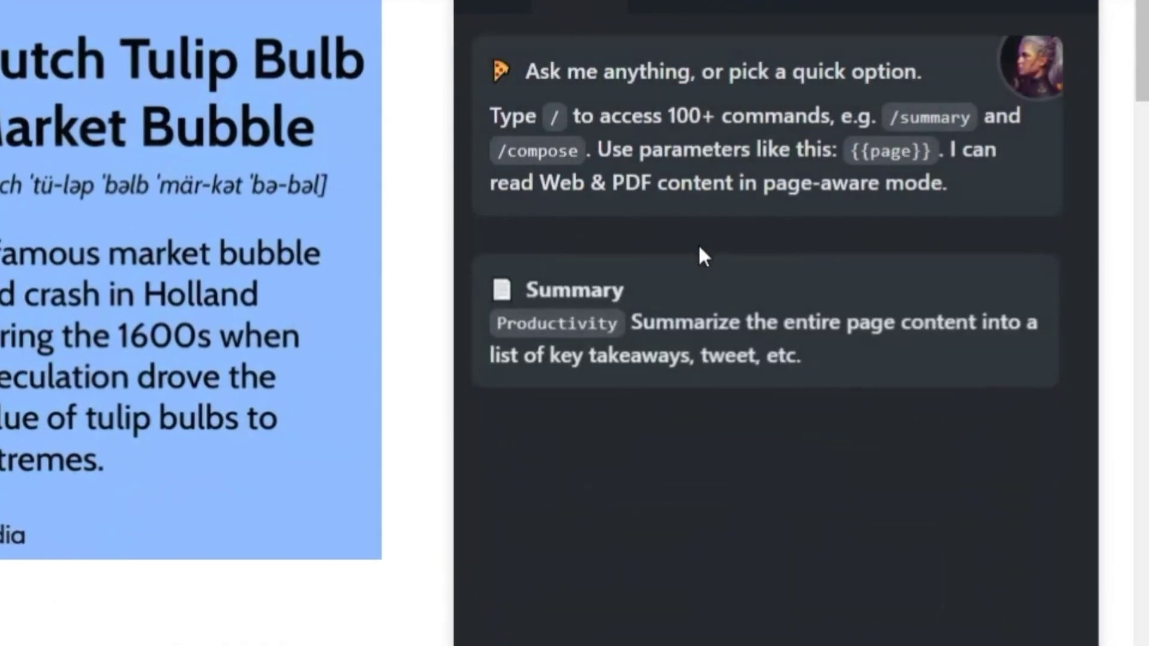
pyautogui.click(654, 518)
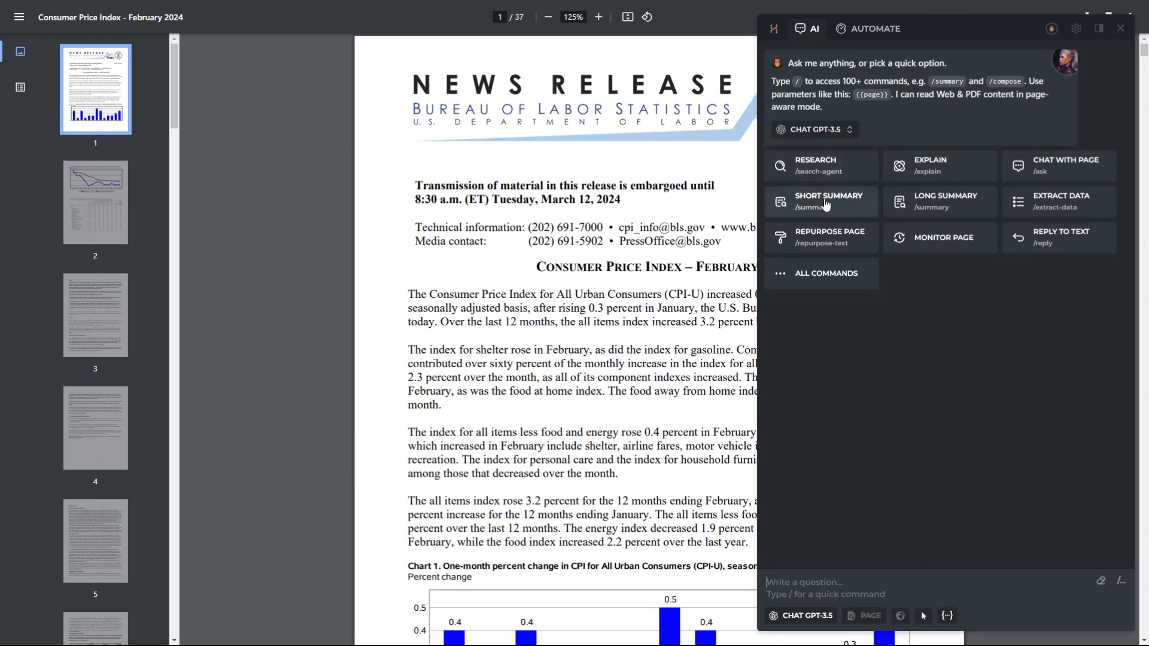
# Get HARPA's key-takeaways summary of the Flash Crash Trader YouTube video
pyautogui.click(826, 204)
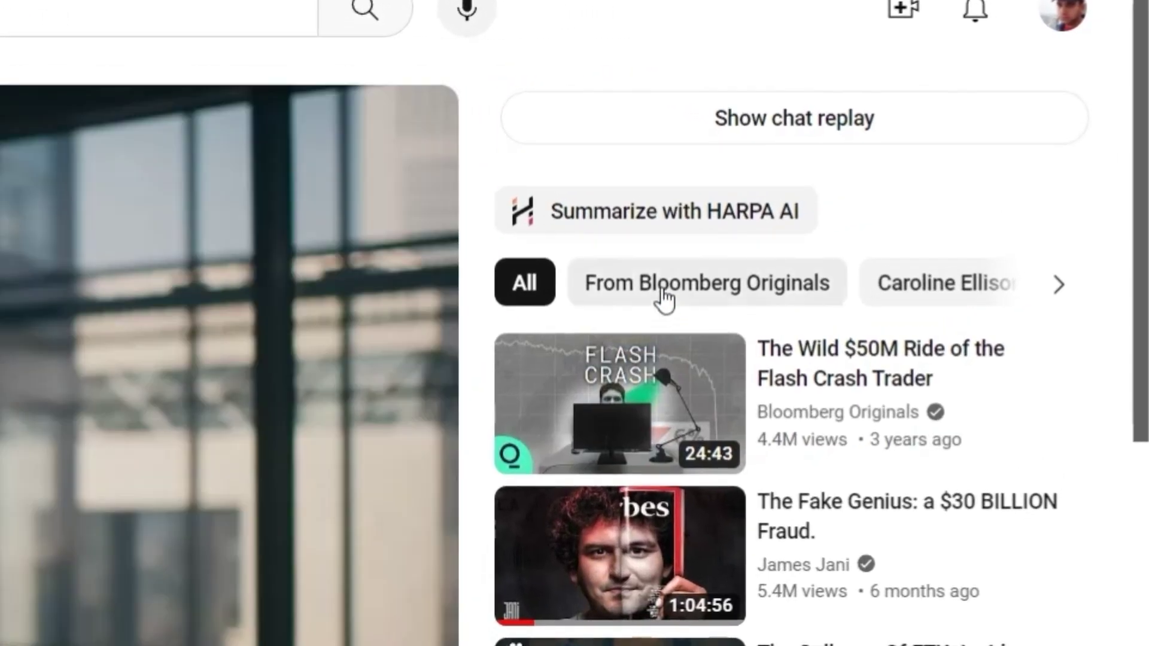
pyautogui.click(667, 230)
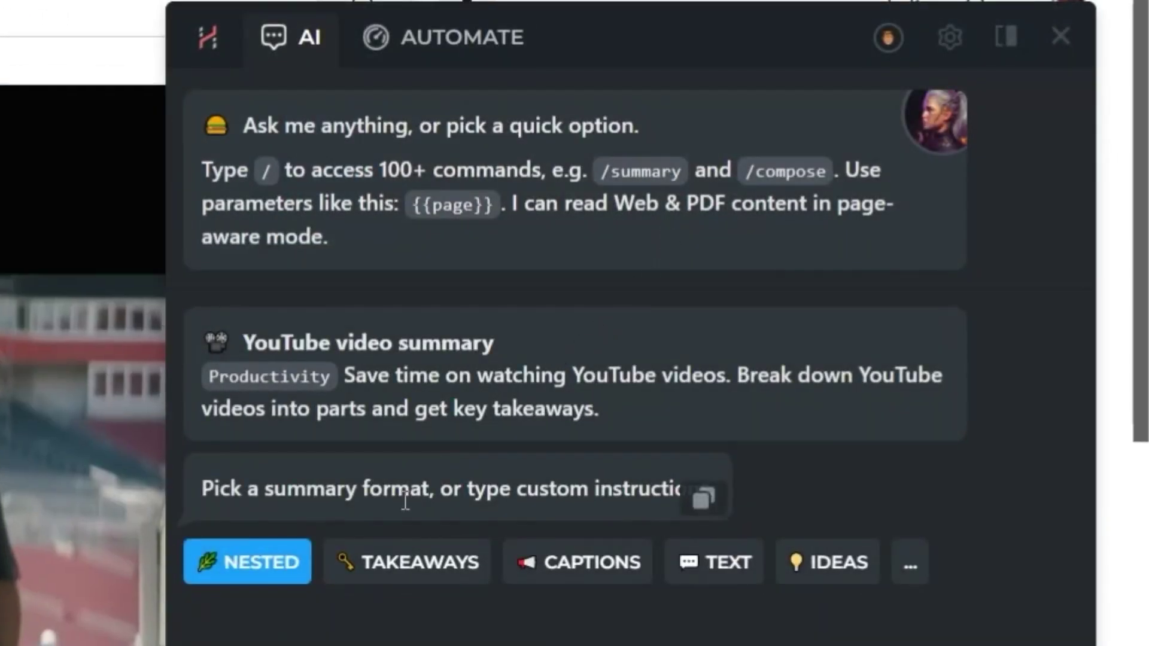
pyautogui.click(350, 571)
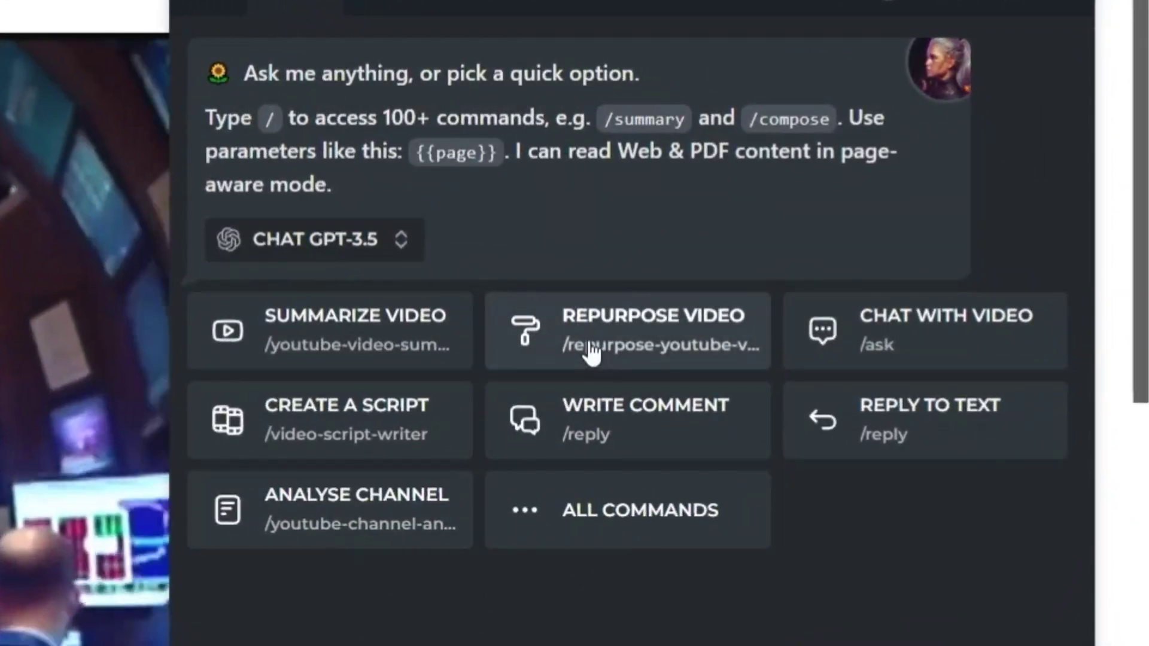
# Repurpose the Flash Crash Trader video as a BLOG POST and accept the finished article
pyautogui.click(619, 338)
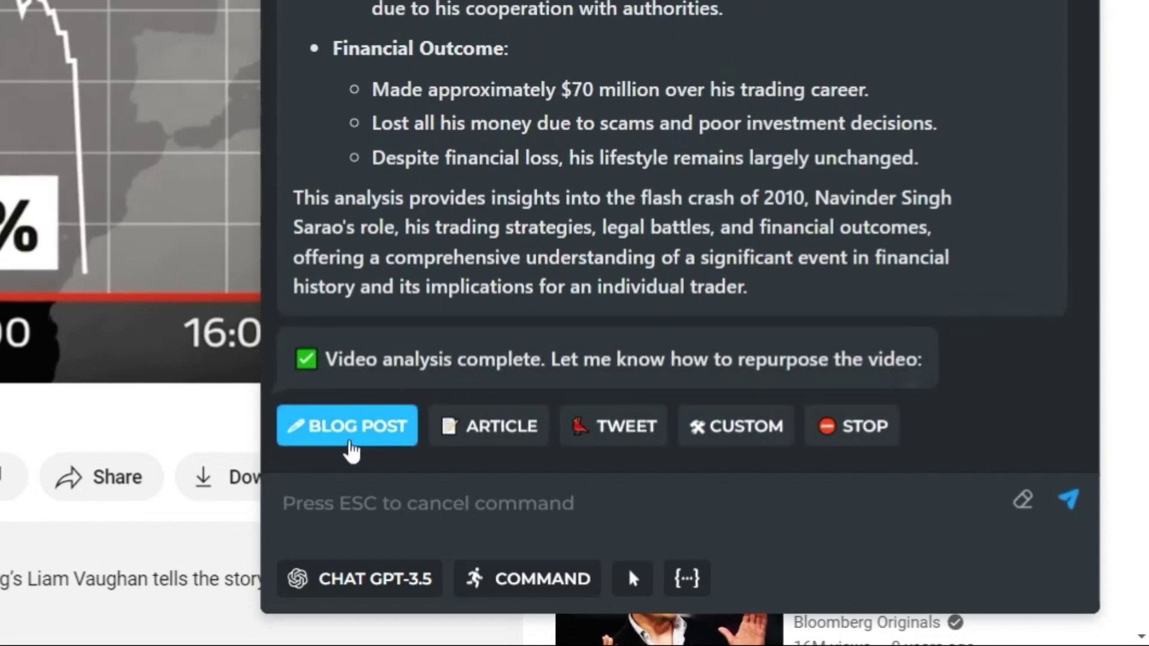
pyautogui.click(351, 444)
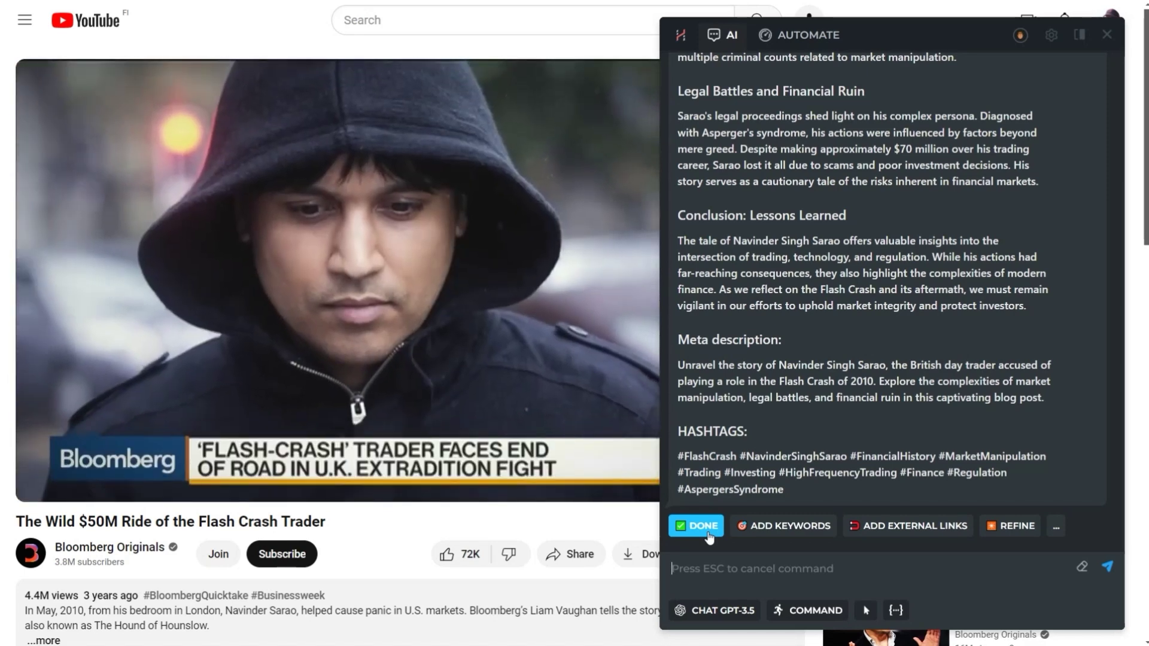
pyautogui.click(707, 527)
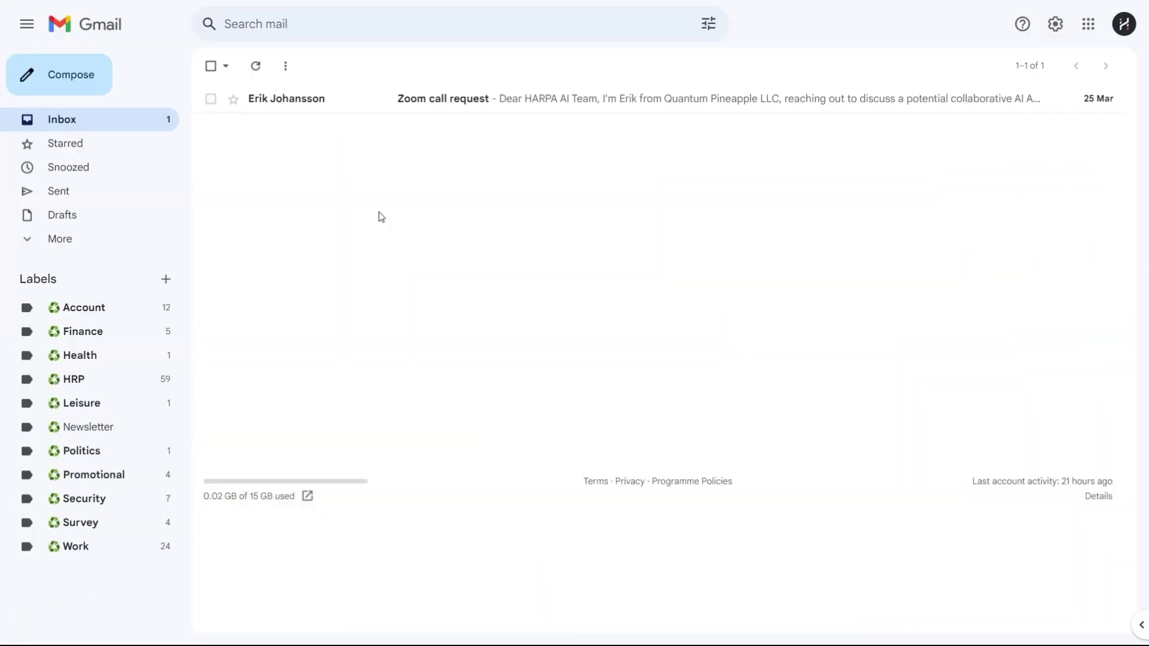
# Open the Zoom call request email, start a reply, and run HARPA's Reply to Text on its body
pyautogui.click(424, 111)
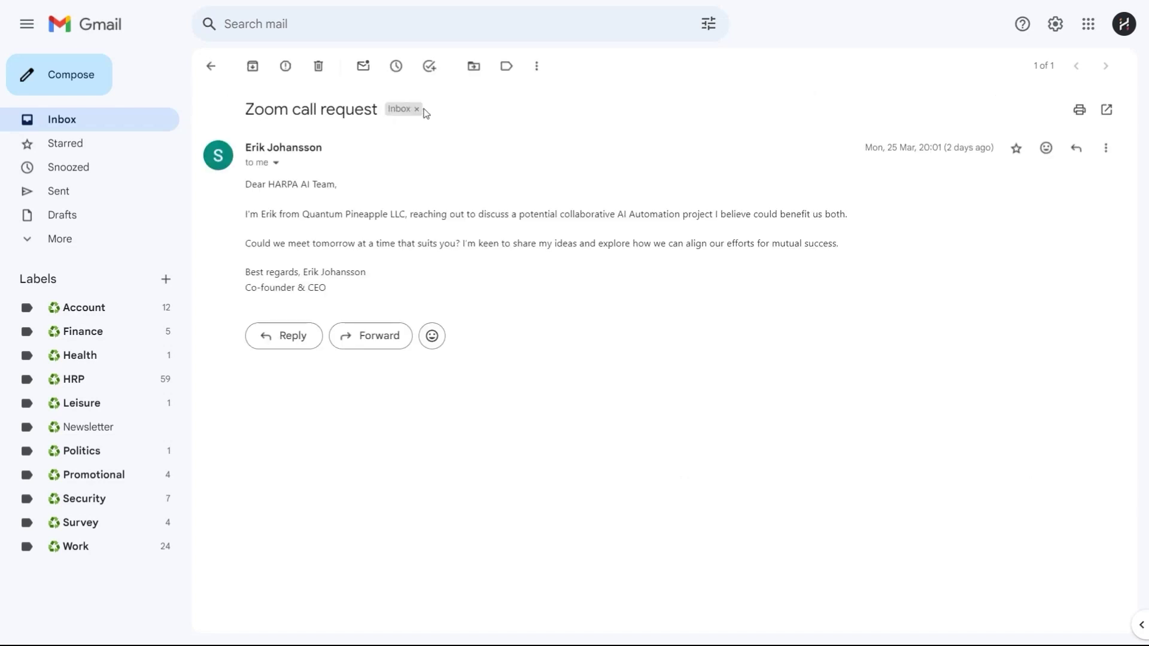
pyautogui.click(302, 330)
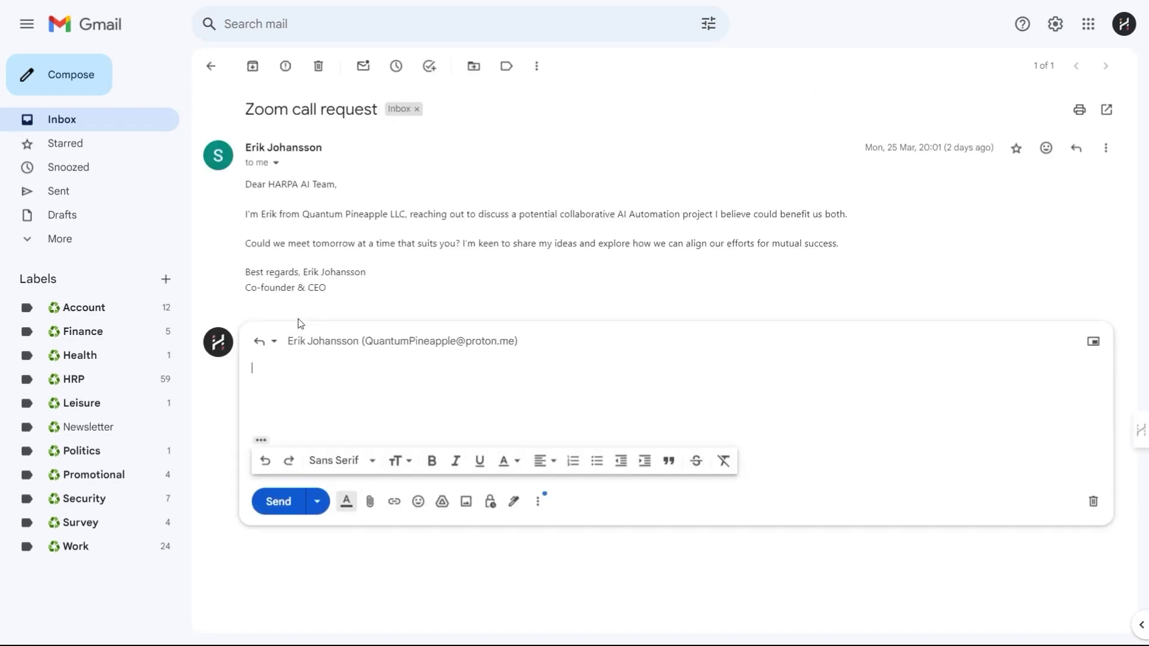
pyautogui.moveTo(248, 184); pyautogui.dragTo(359, 289)
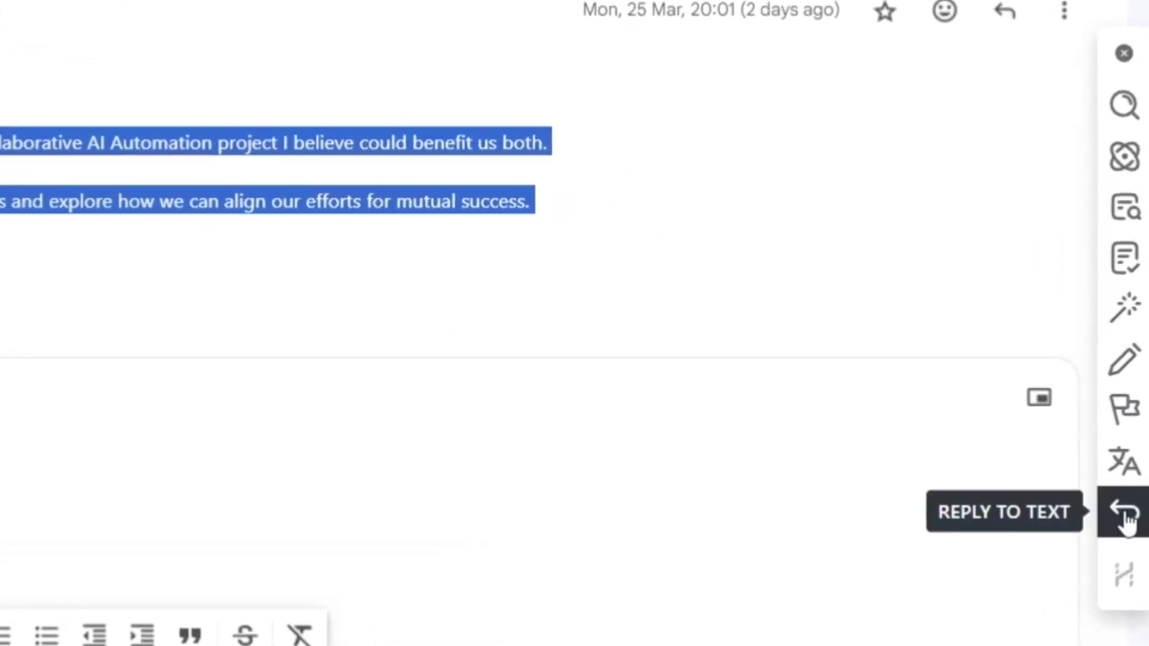
pyautogui.click(1126, 515)
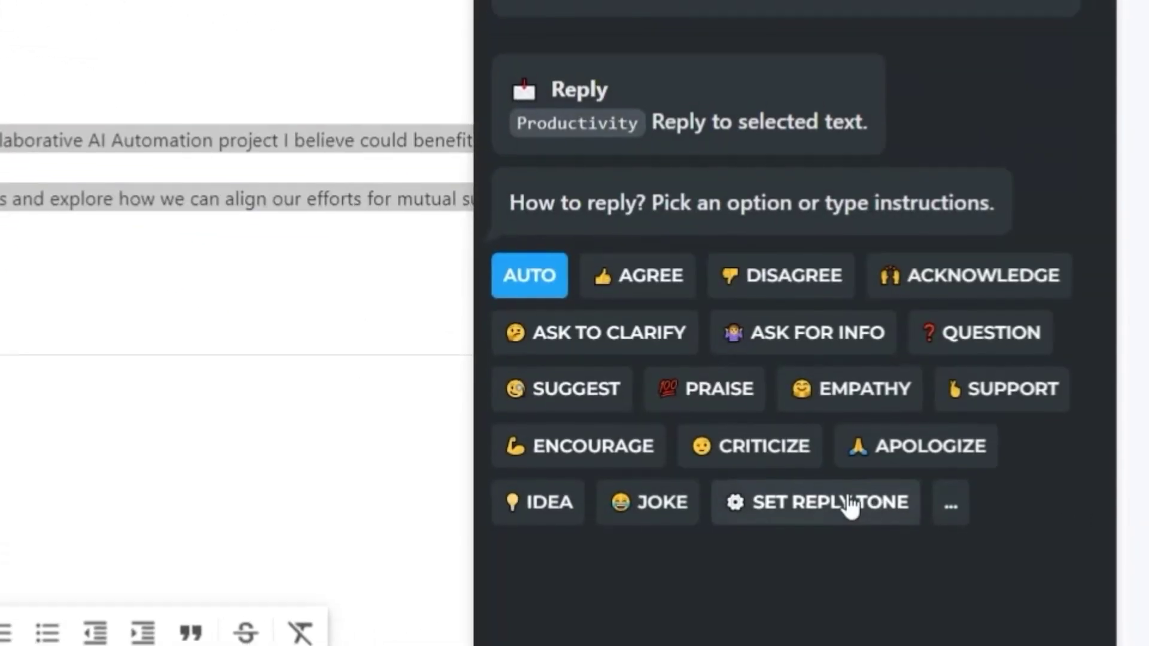
# Set HARPA's reply tone to short and concise, deleting the filler-phrases sentence
pyautogui.click(846, 502)
pyautogui.click(733, 398)
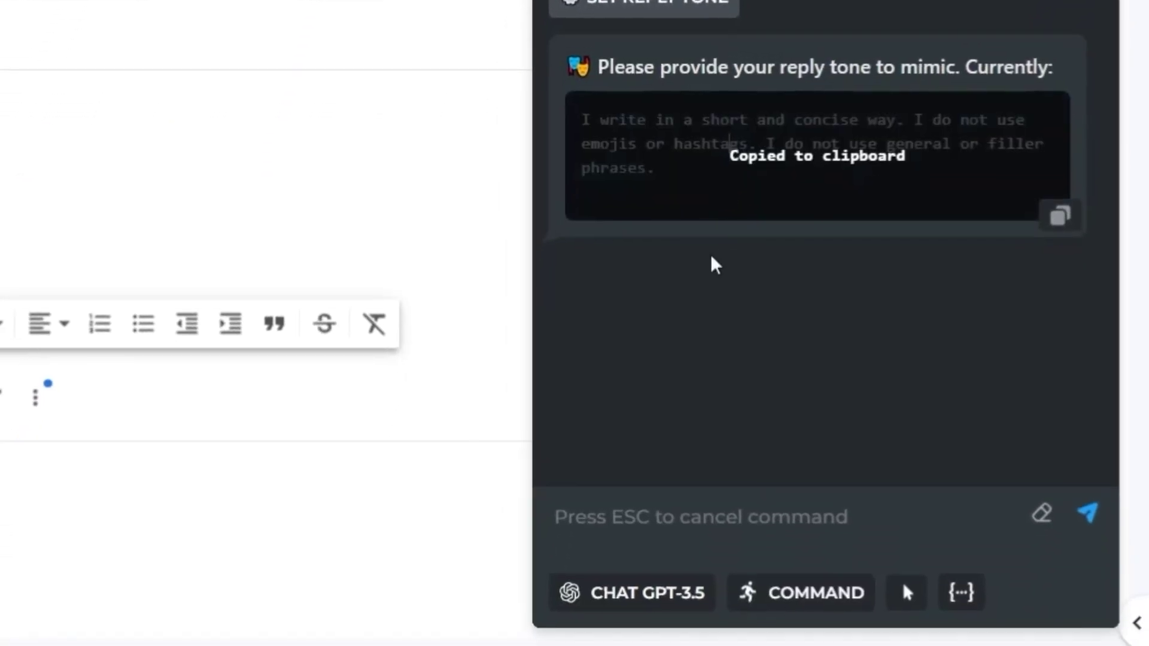
pyautogui.hotkey('ctrl', 'v')
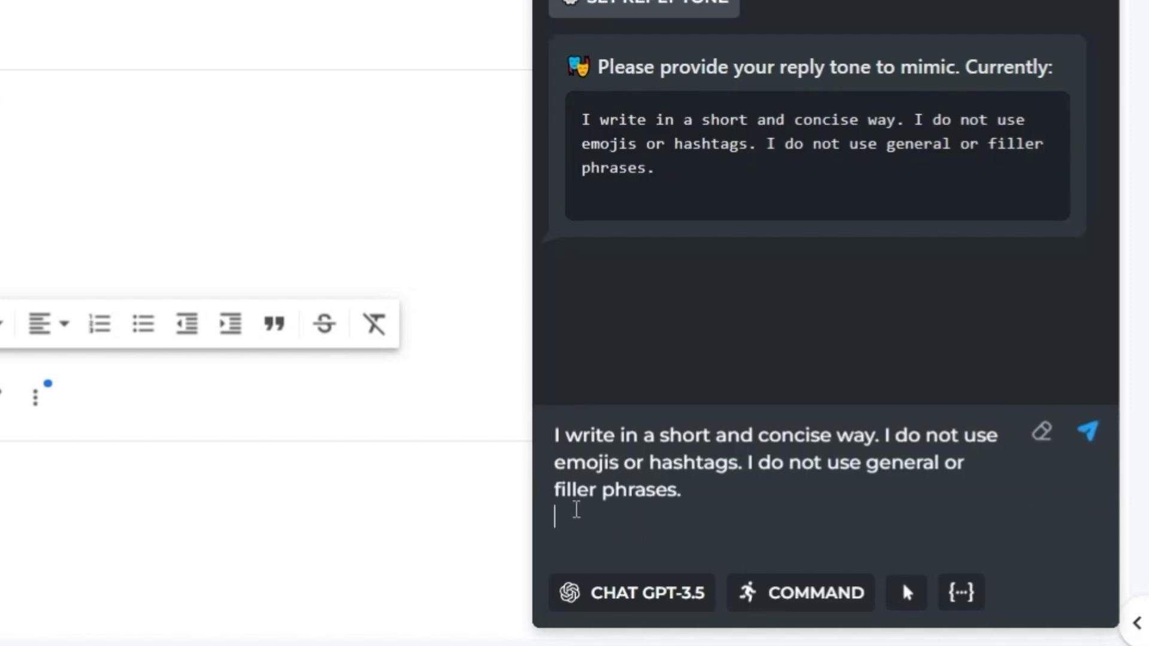
pyautogui.press('BackSpace')
pyautogui.moveTo(718, 526); pyautogui.dragTo(747, 488)
pyautogui.press('BackSpace')
pyautogui.press('Return')
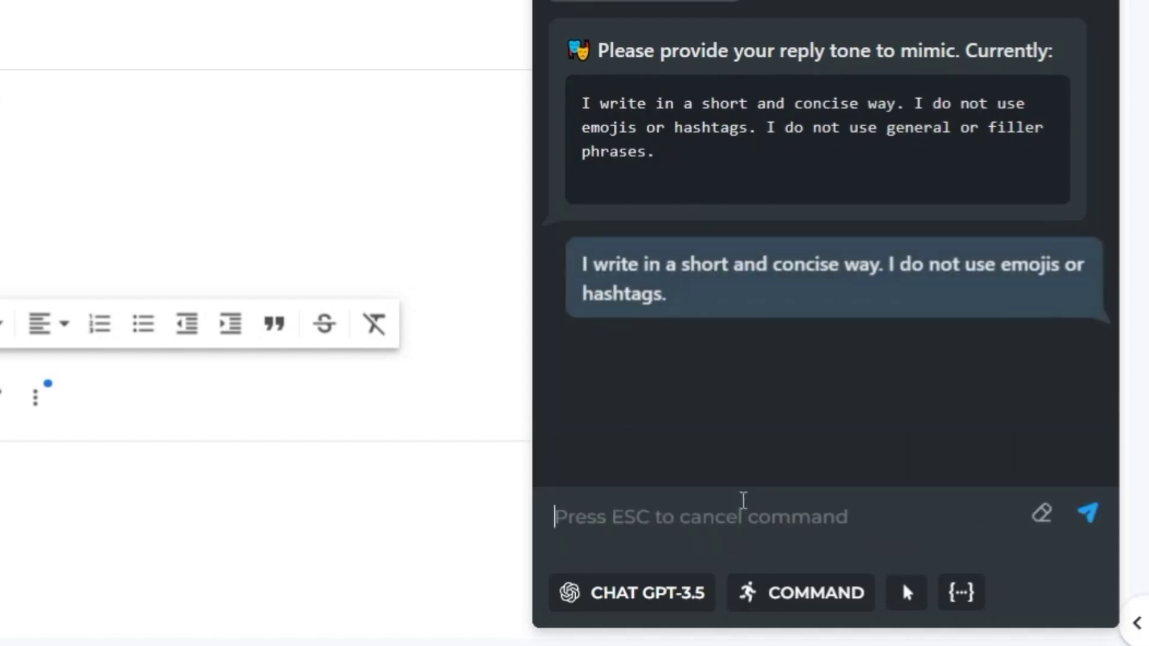
# Update HARPA's extra facts with the sender's name and role
pyautogui.click(729, 441)
pyautogui.click(661, 522)
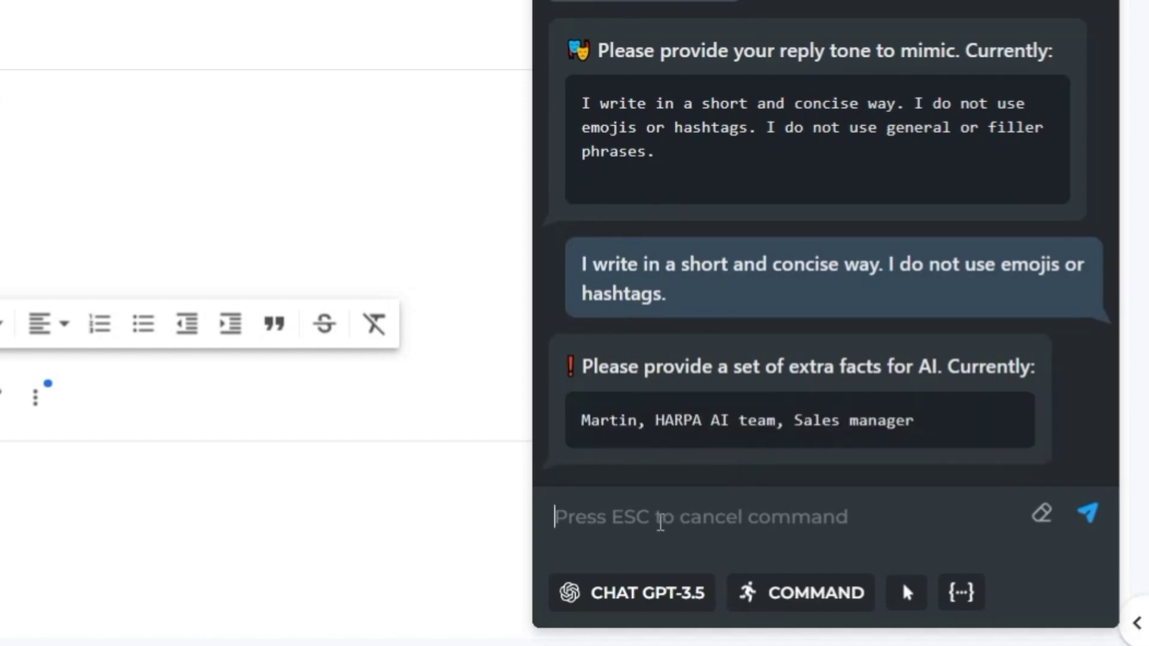
pyautogui.hotkey('ctrl', 'v')
pyautogui.write('Hanna')
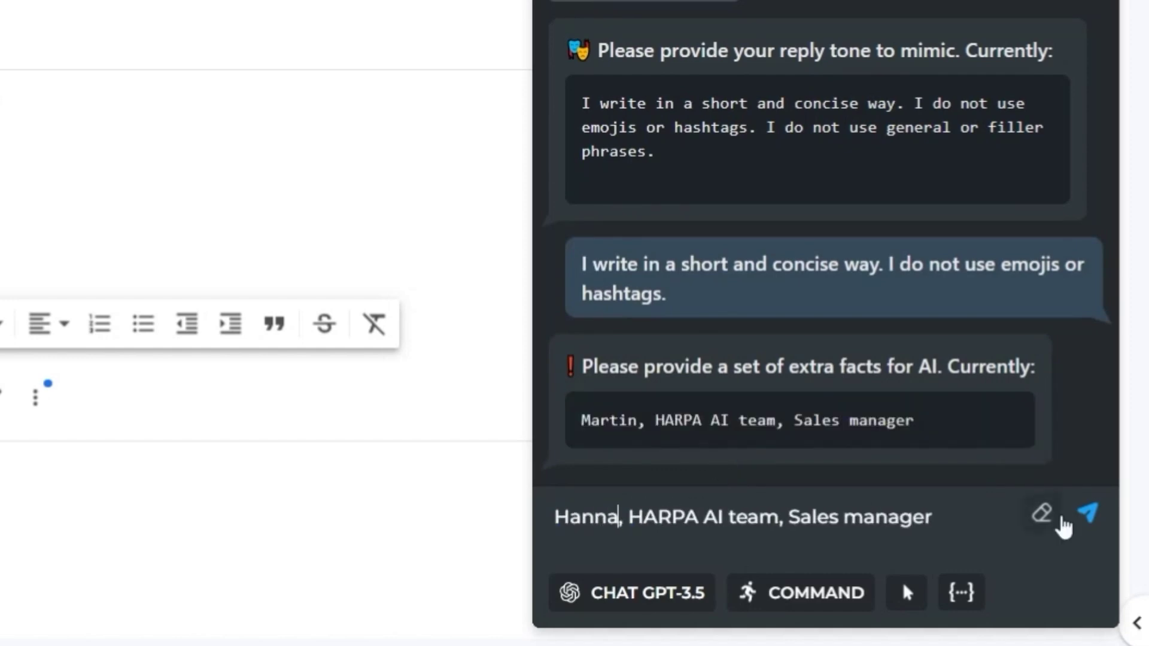
pyautogui.click(1088, 513)
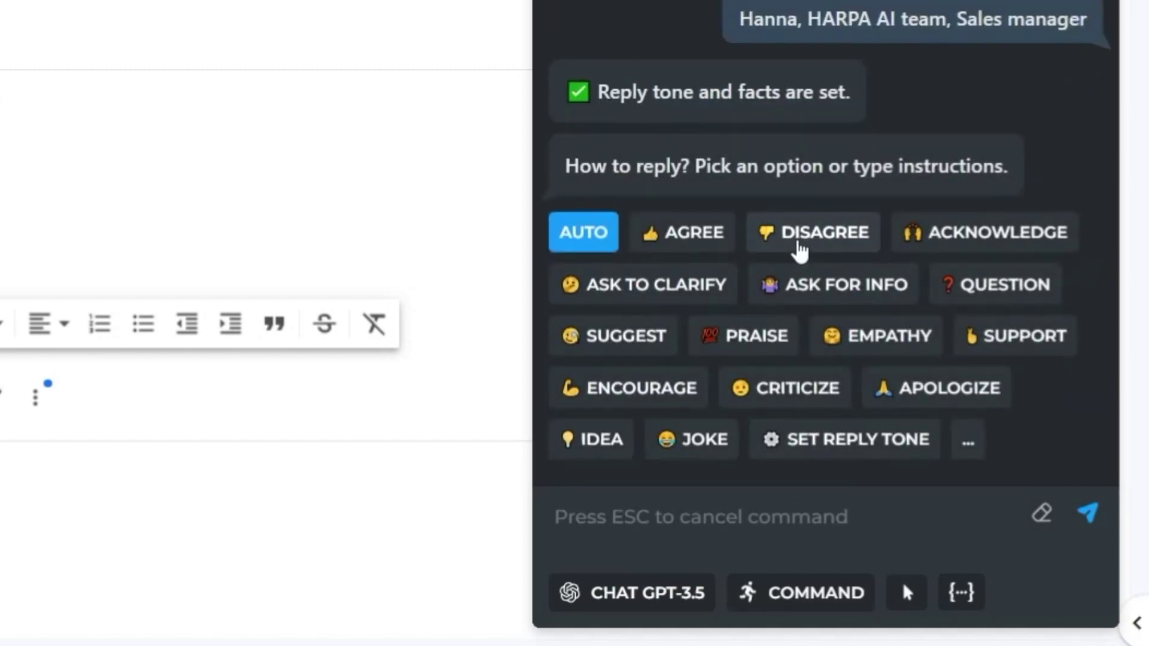
# Generate a DISAGREE reply, paste it into the Gmail reply box, and send it
pyautogui.click(799, 242)
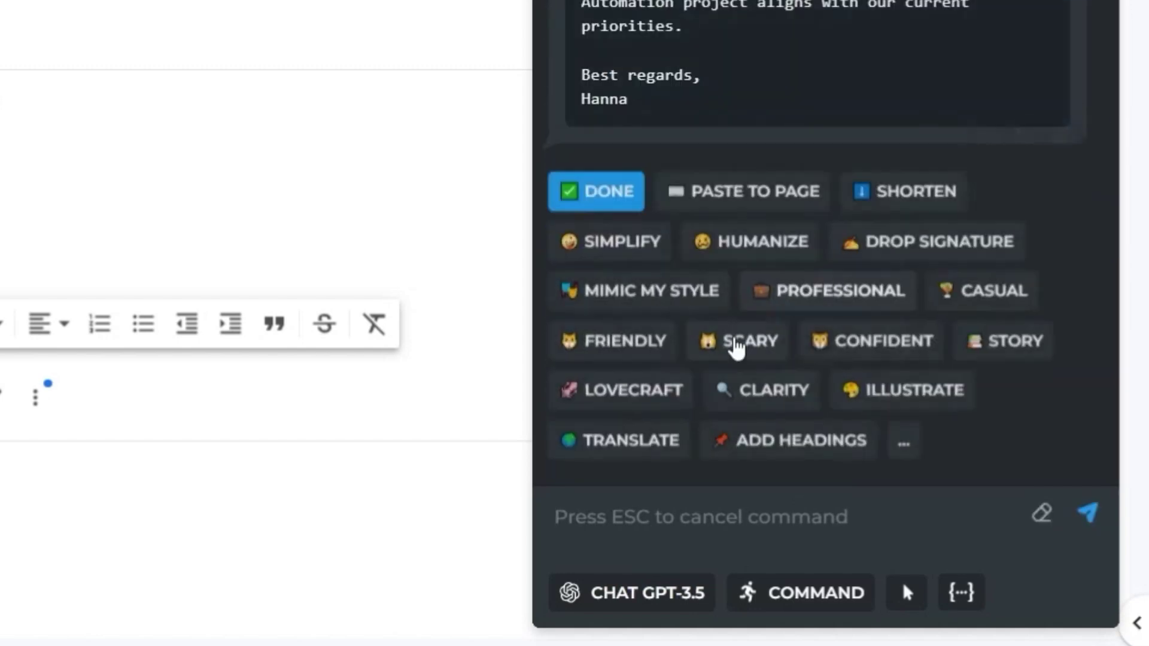
pyautogui.click(752, 191)
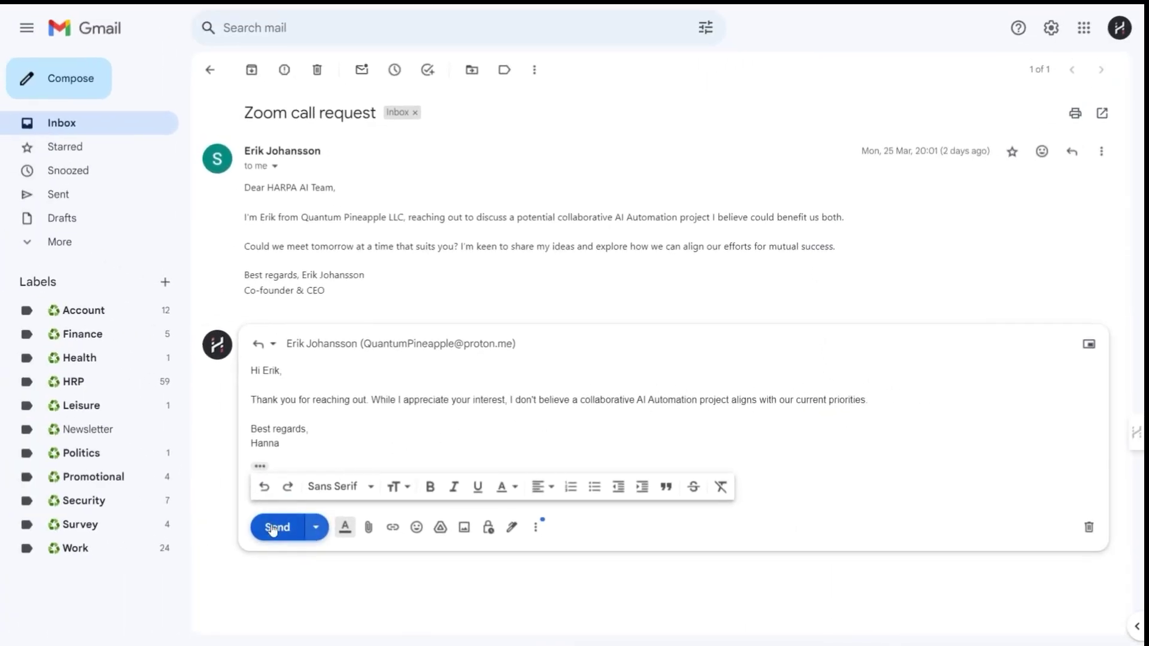
pyautogui.click(274, 528)
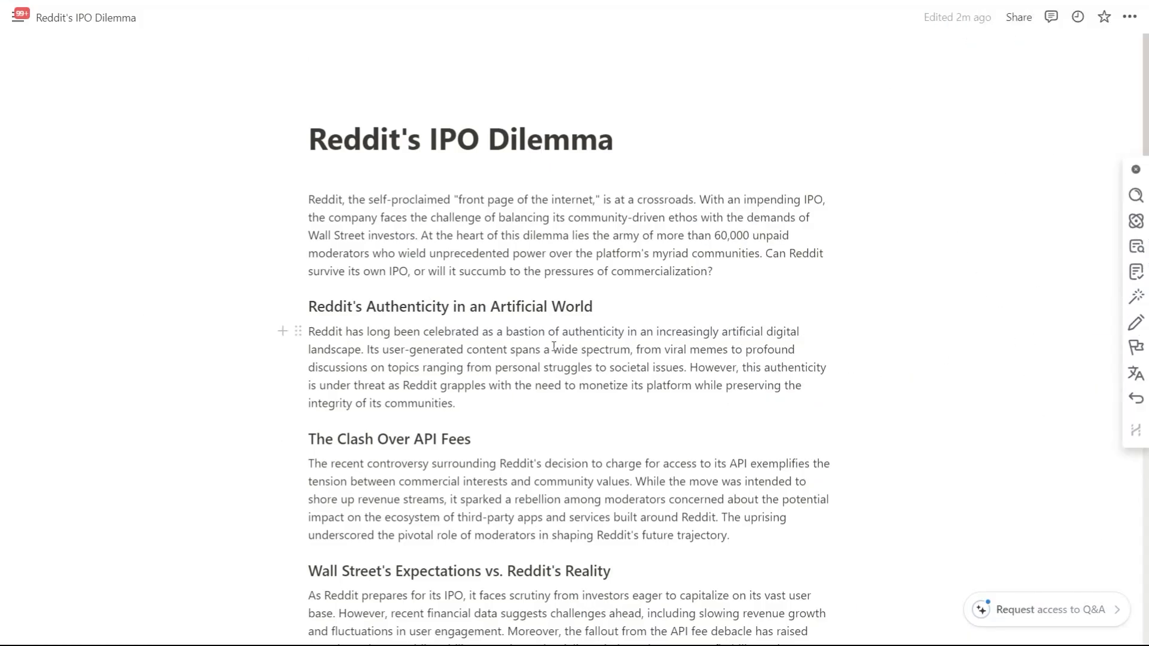
# Rephrase the Reddit authenticity paragraph with HARPA and paste the rewrite over the original
pyautogui.moveTo(339, 343); pyautogui.dragTo(455, 406)
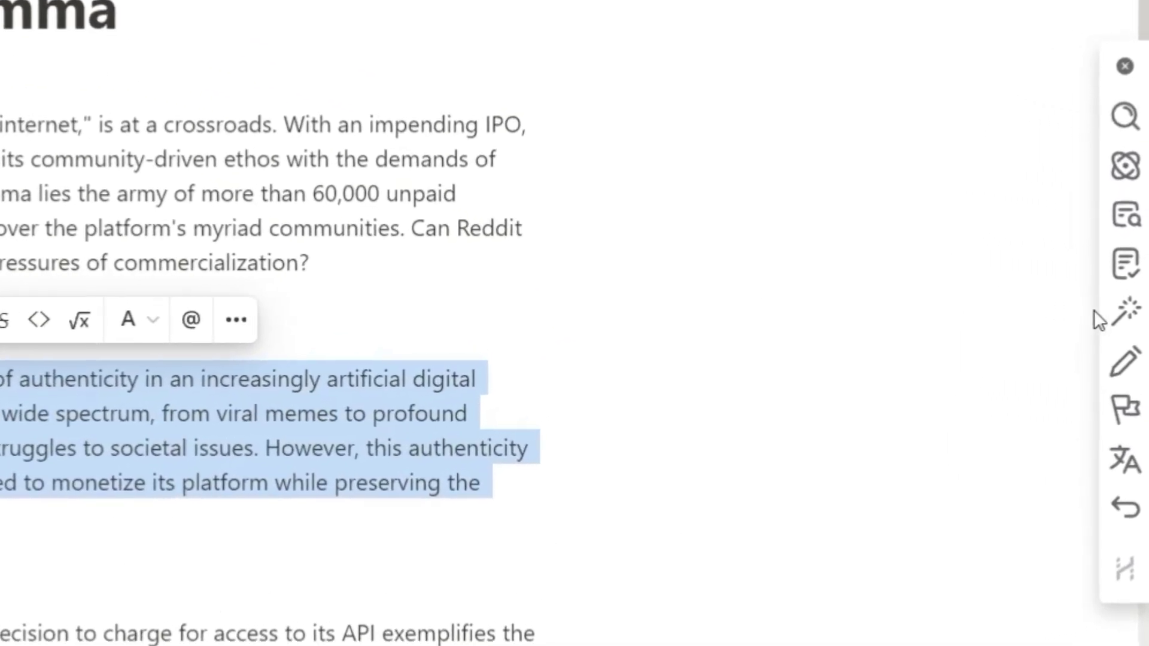
pyautogui.click(1128, 308)
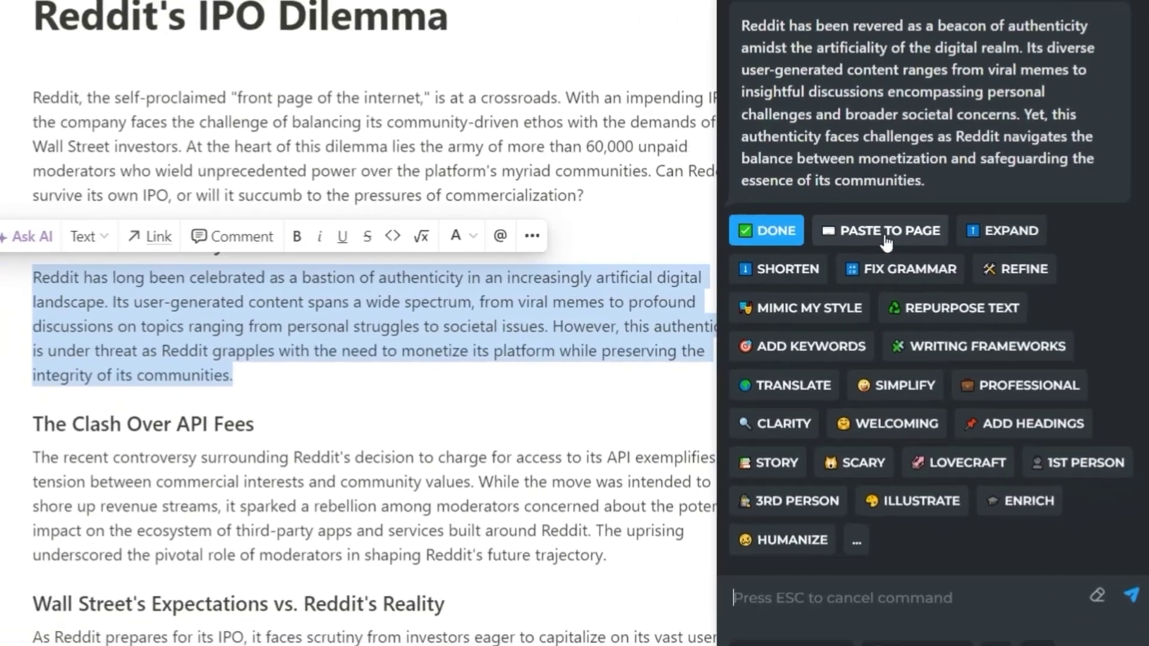
pyautogui.click(830, 183)
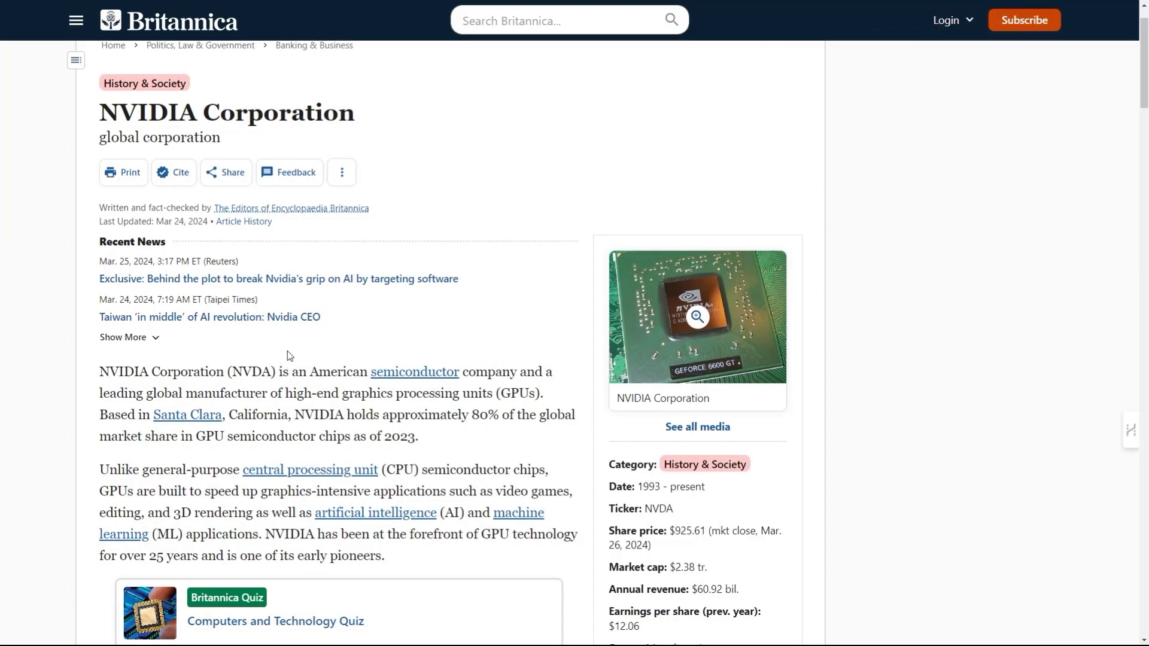
# Get a bulleted TL;DR of the NVIDIA article's first three paragraphs and close it
pyautogui.scroll(-2, 289, 356)
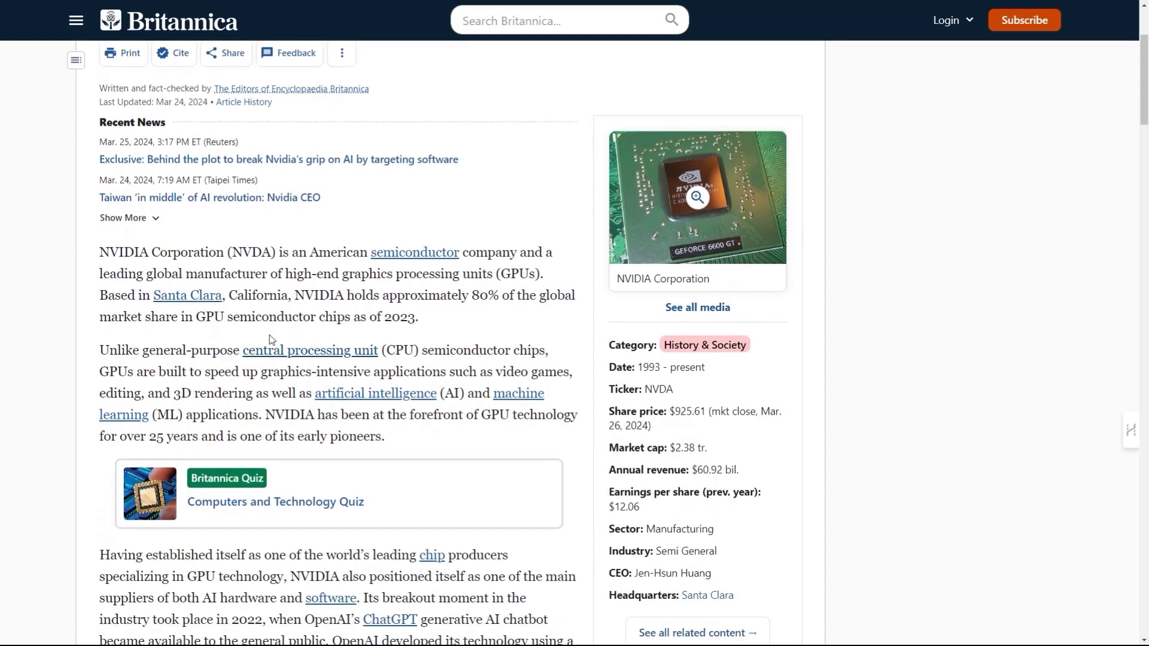
pyautogui.moveTo(110, 255); pyautogui.dragTo(474, 516)
pyautogui.scroll(-3, 474, 516)
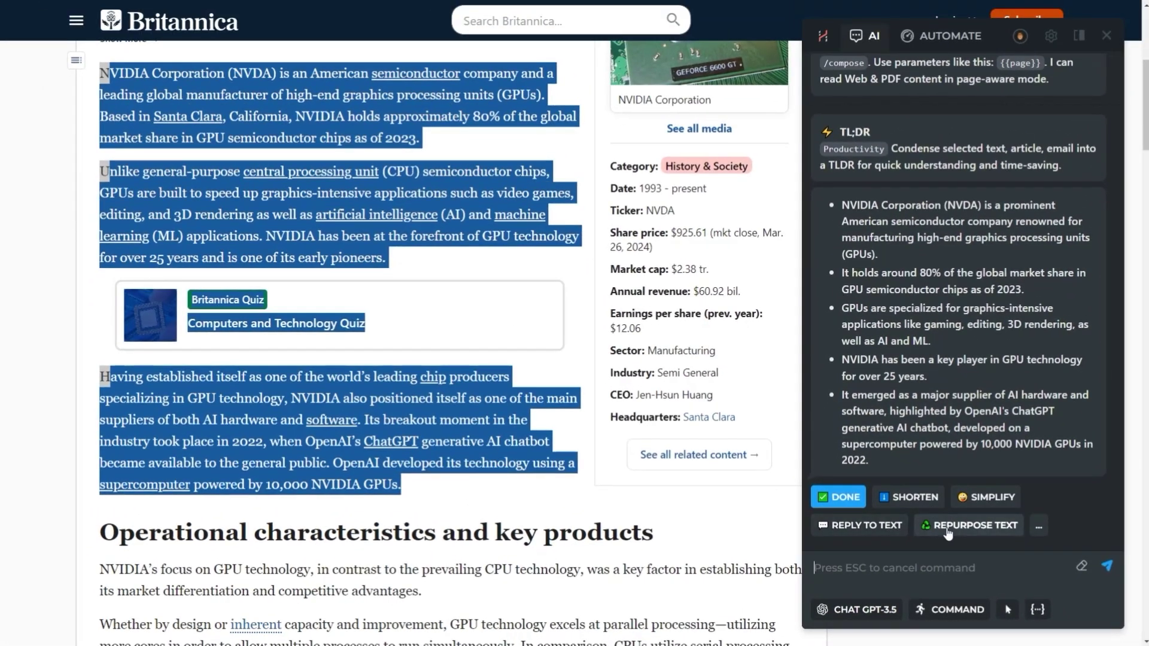
pyautogui.click(855, 510)
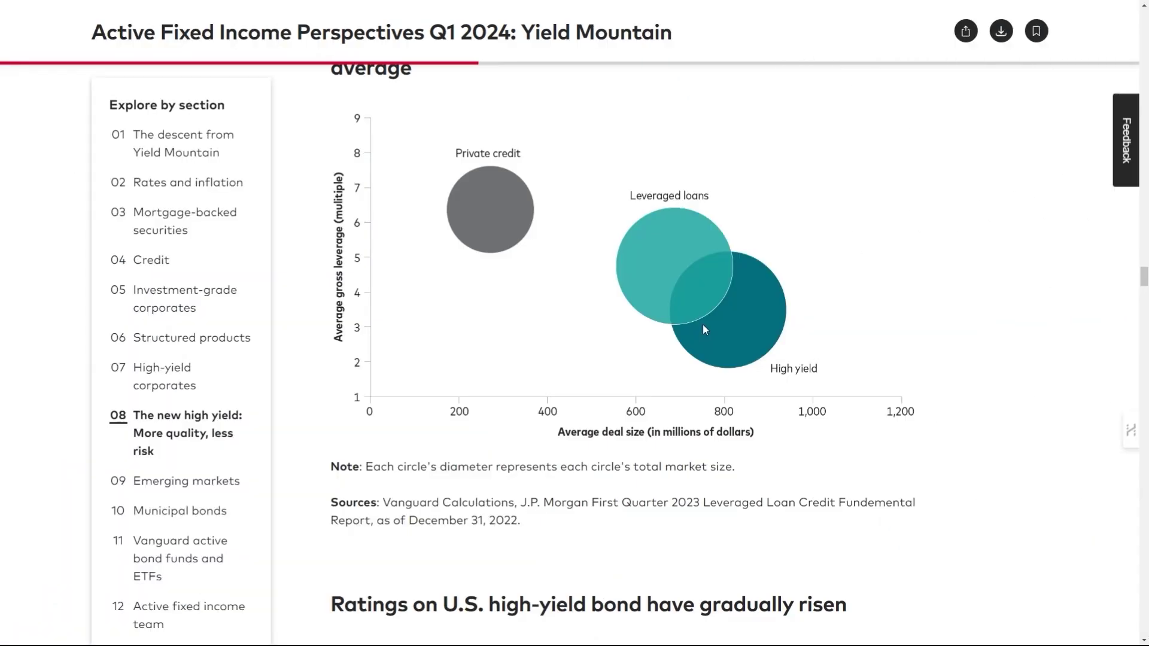
# Research the term EBITDA from the Vanguard report with HARPA's Research command
pyautogui.scroll(5, 703, 323)
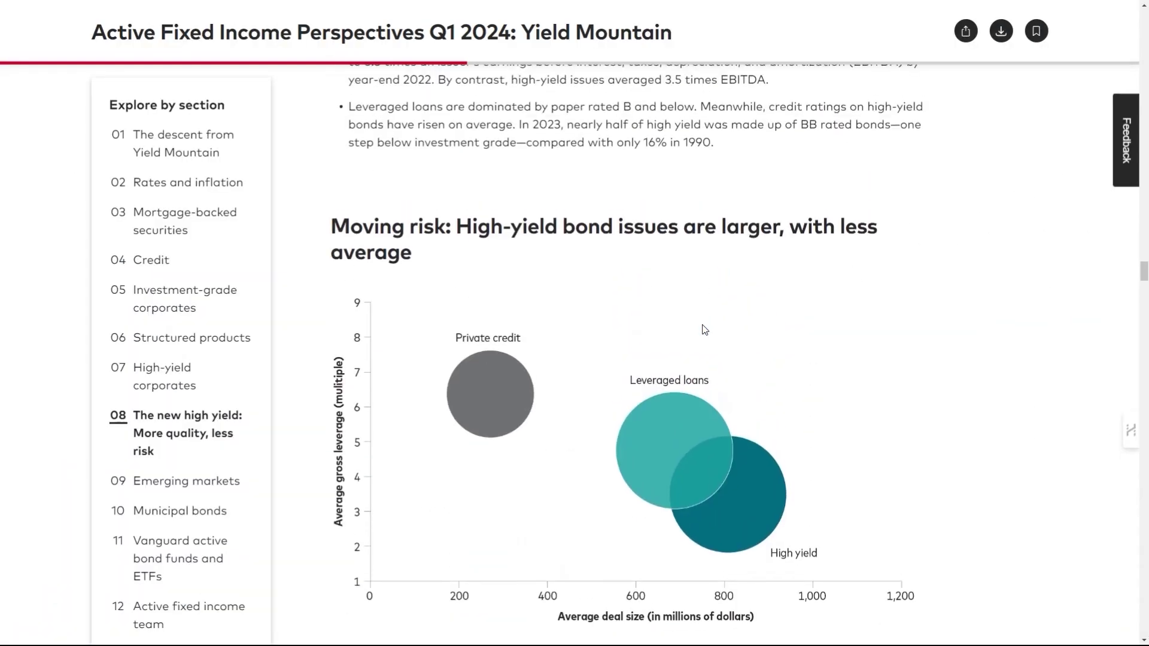
pyautogui.scroll(2, 702, 333)
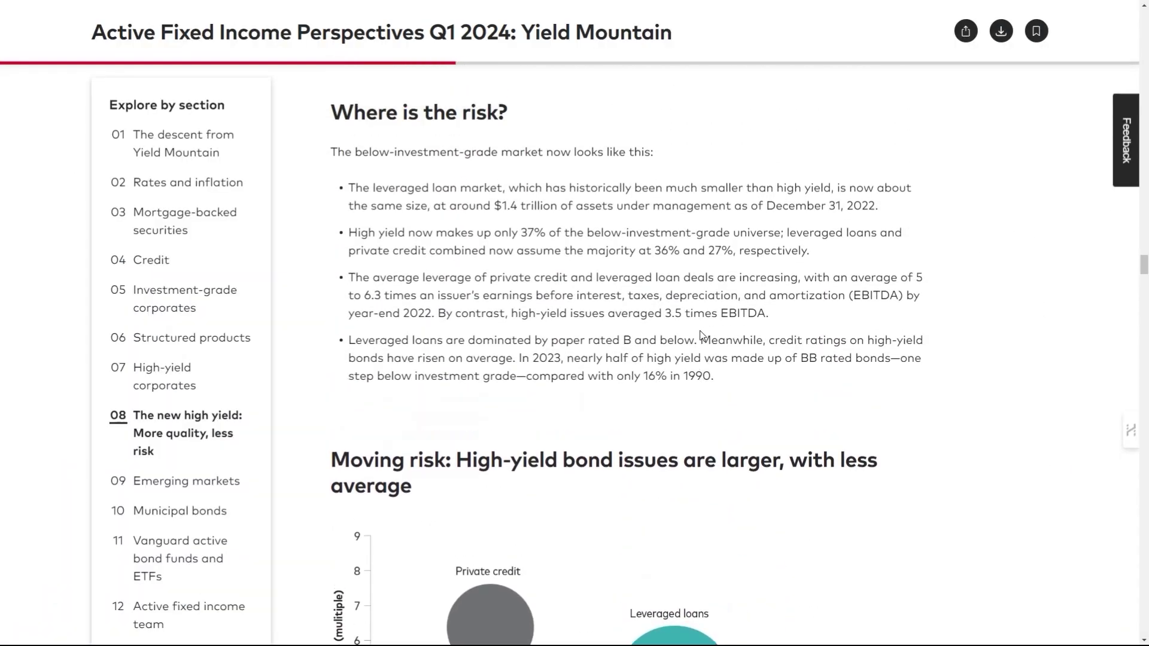
pyautogui.doubleClick(733, 316)
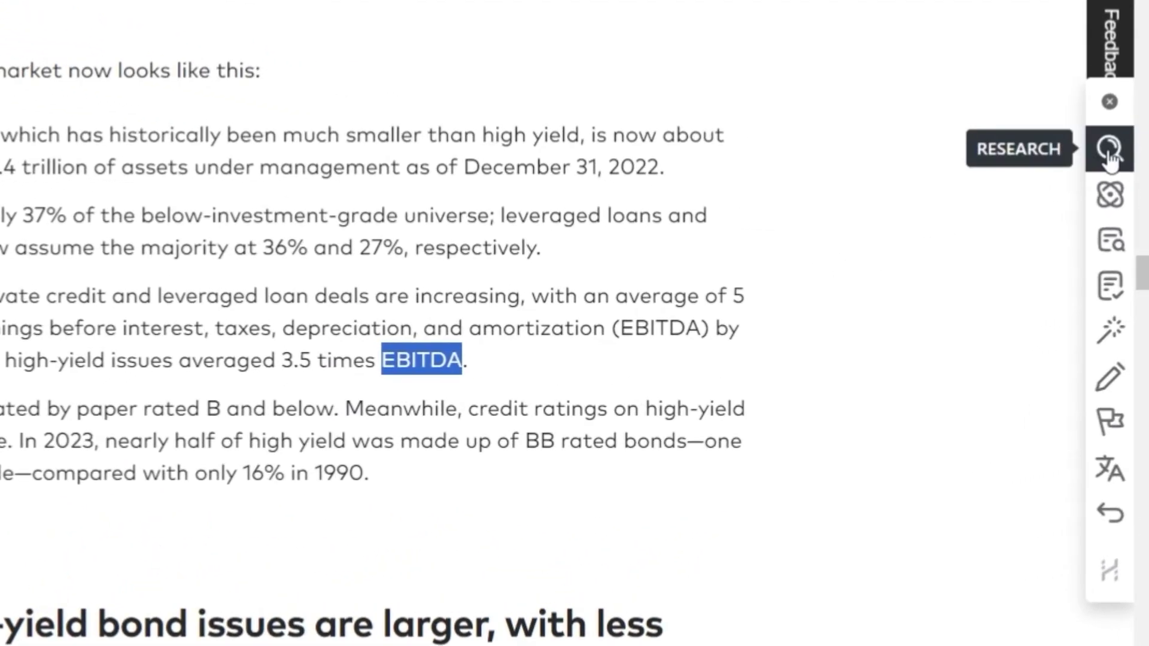
pyautogui.click(1109, 157)
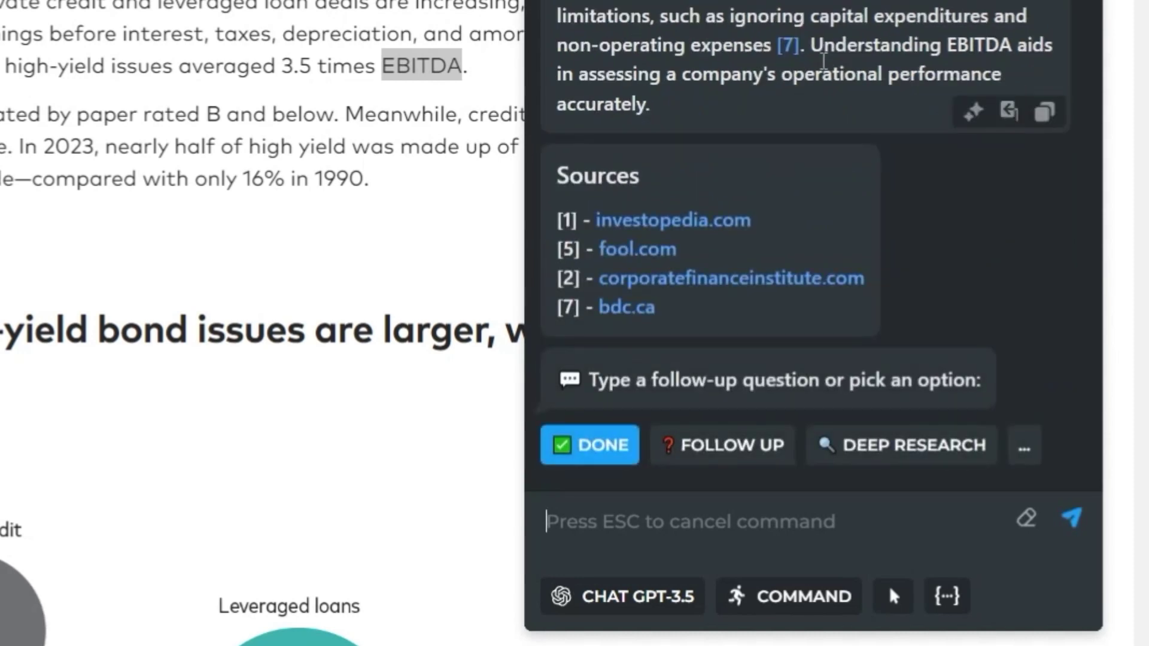
# Ask the follow-up 'EBITDA vs NET INCOME?' and close the research conversation
pyautogui.click(713, 450)
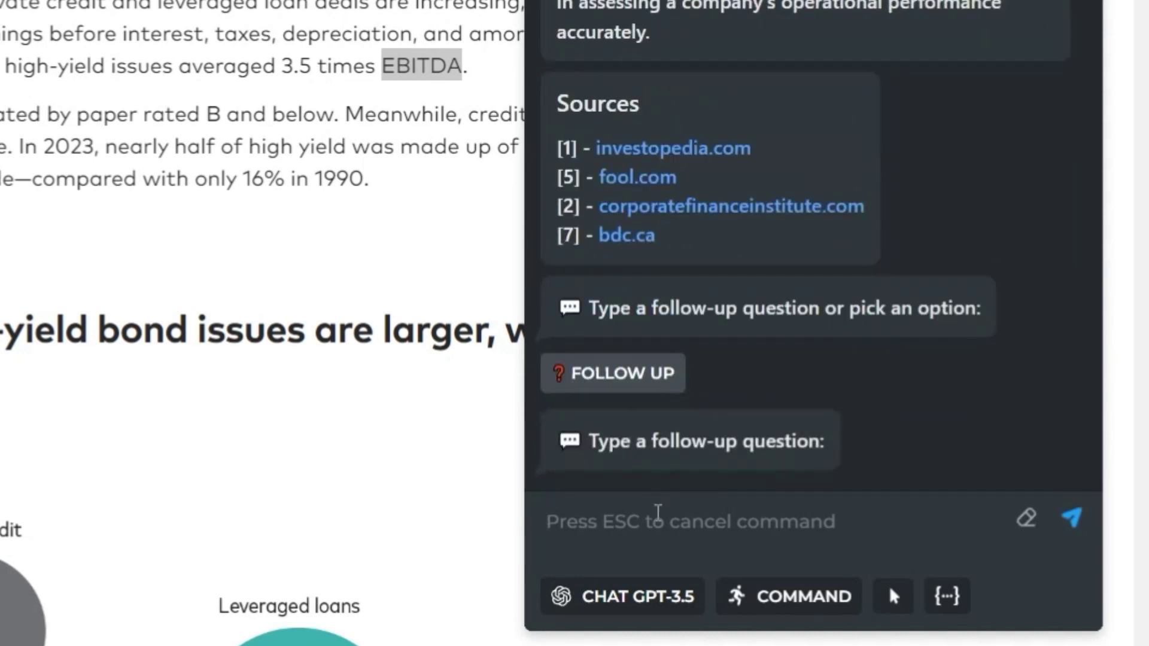
pyautogui.write('EBITDA vs NET')
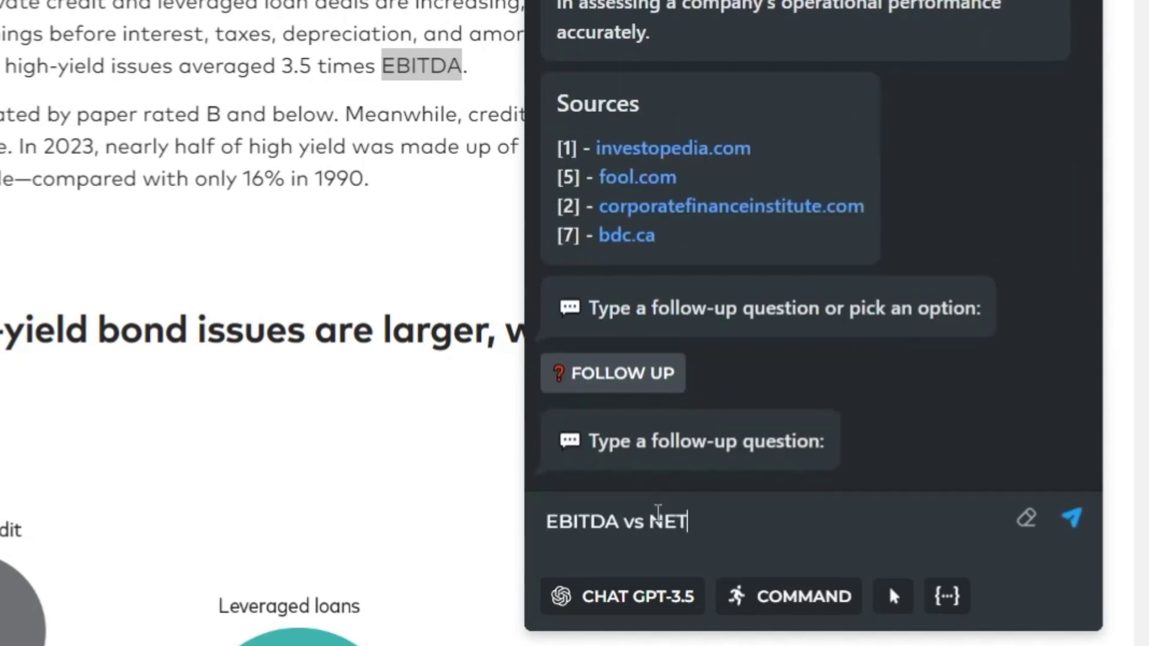
pyautogui.write(' INCOME?')
pyautogui.press('Return')
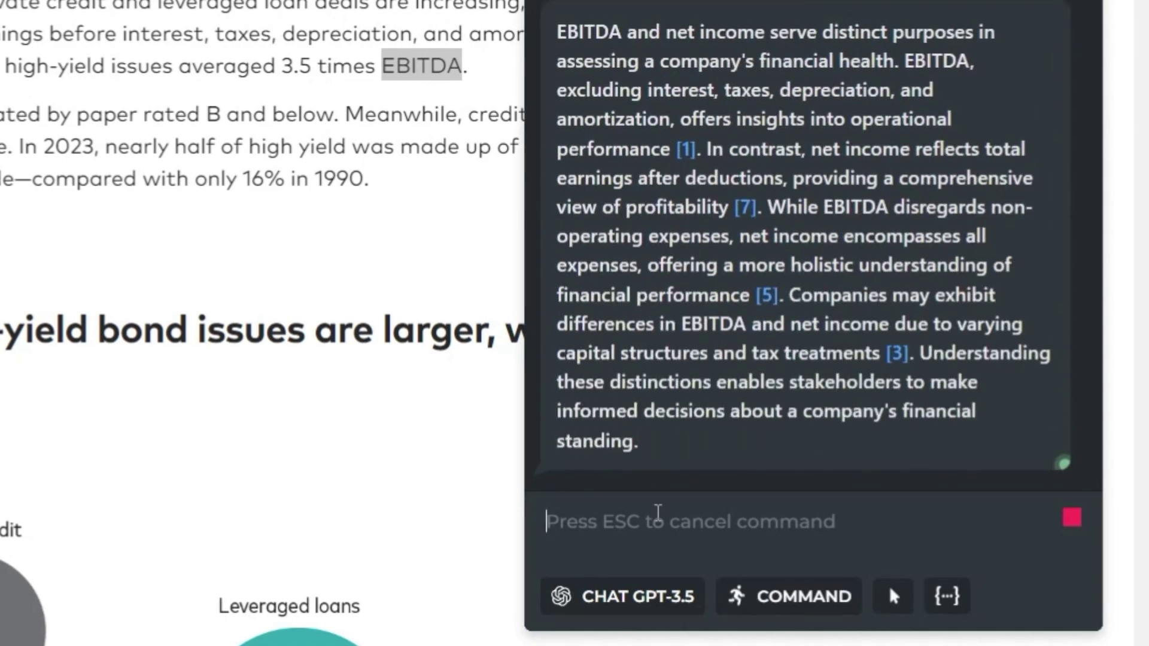
pyautogui.click(584, 455)
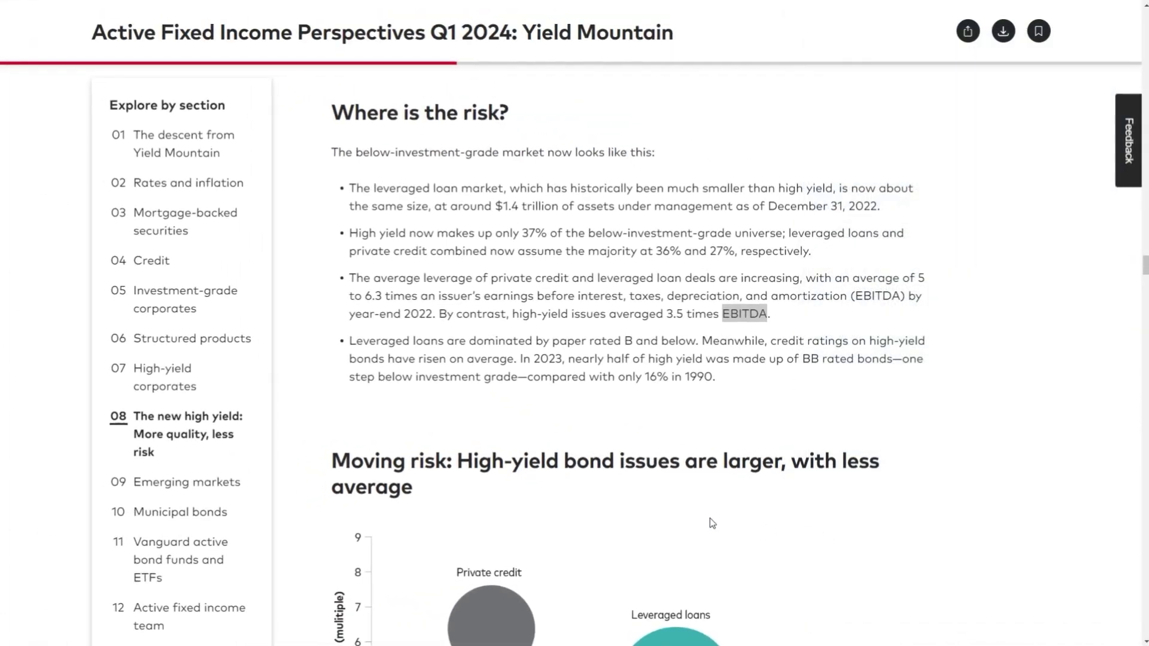
# Explain 'High-yield bond' from the heading, then ask 'How to minimize risks?'
pyautogui.moveTo(458, 462); pyautogui.dragTo(612, 471)
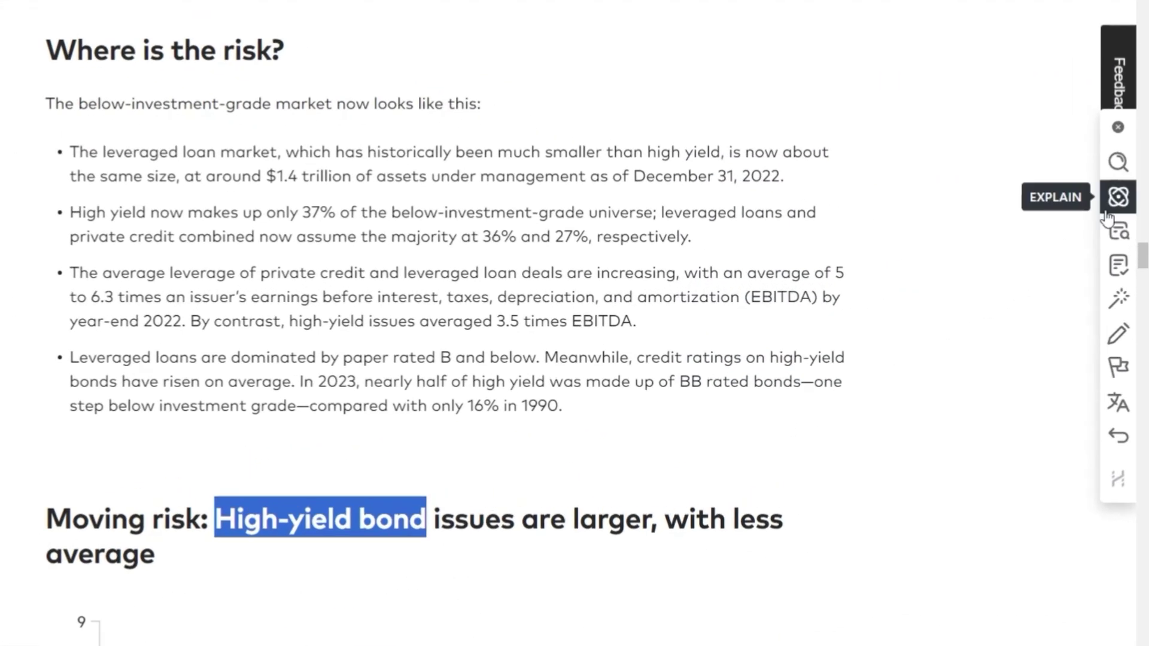
pyautogui.click(1126, 220)
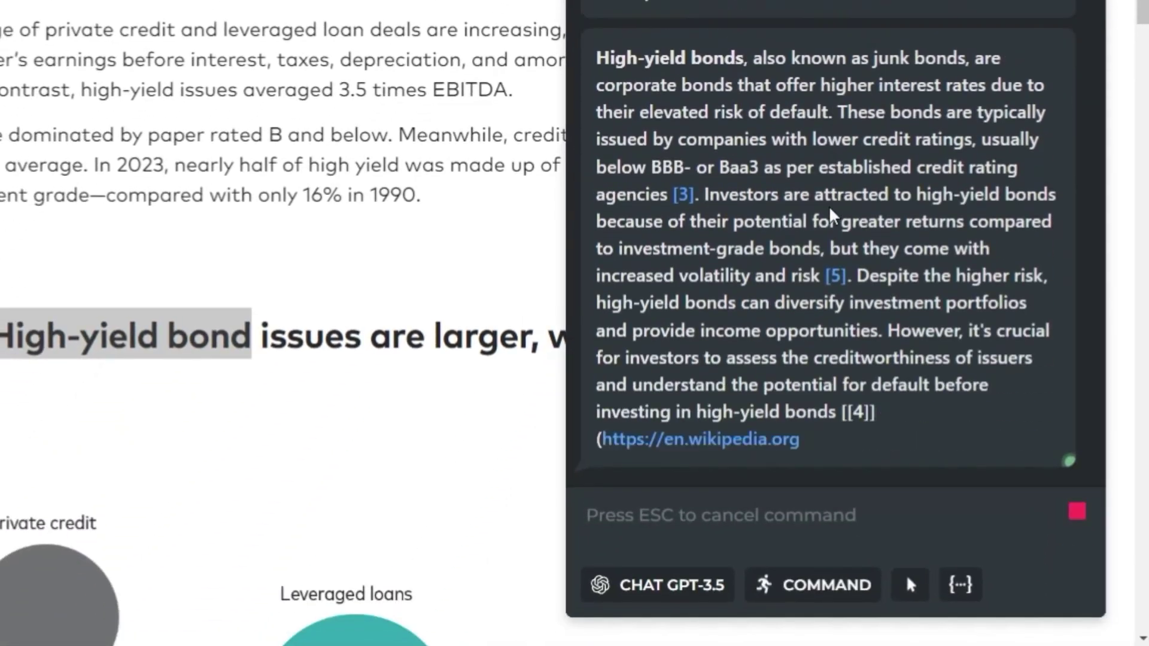
pyautogui.write('How to minimize risks?')
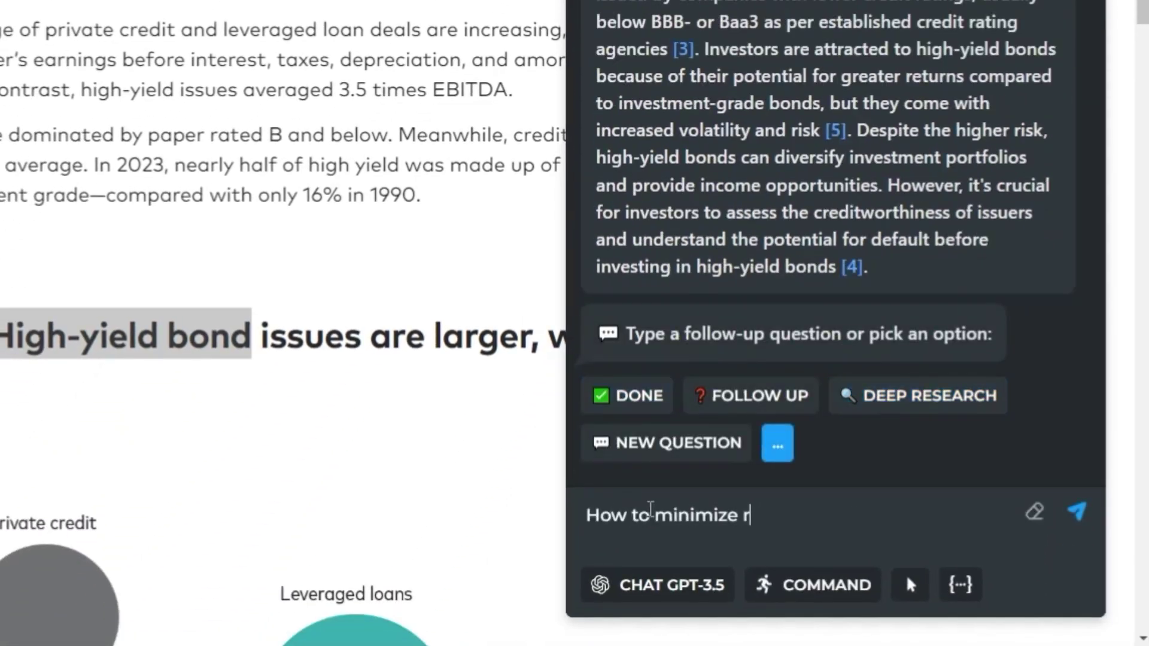
pyautogui.press('Return')
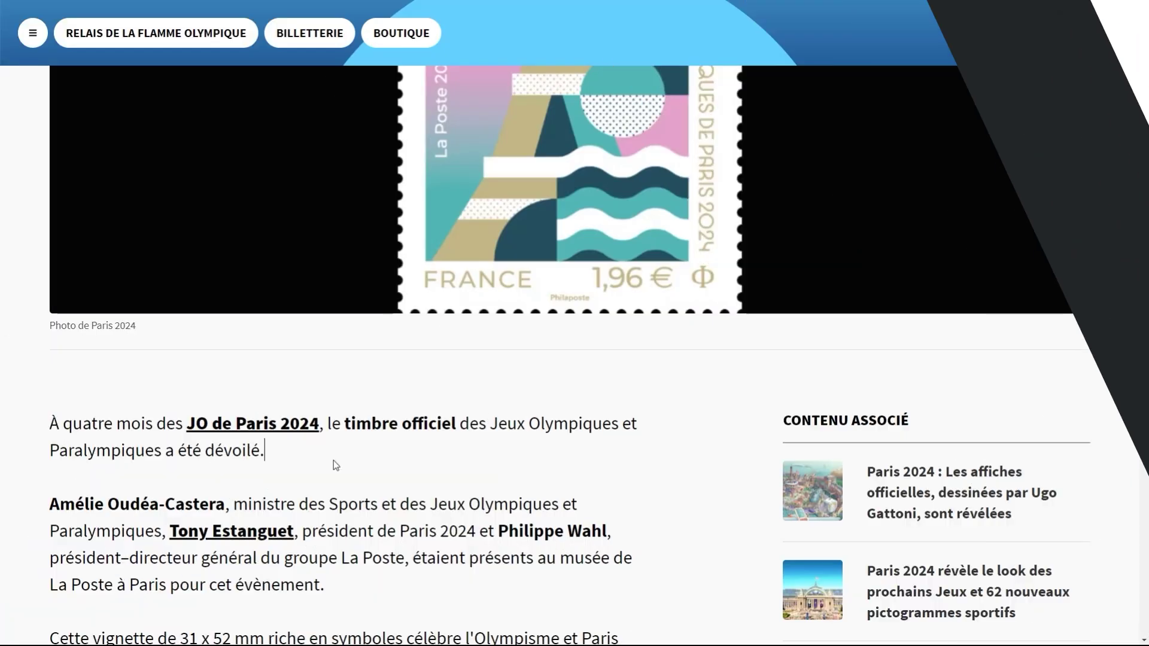
# Set HARPA's AI response language to English in its settings
pyautogui.hotkey('alt', 'a')
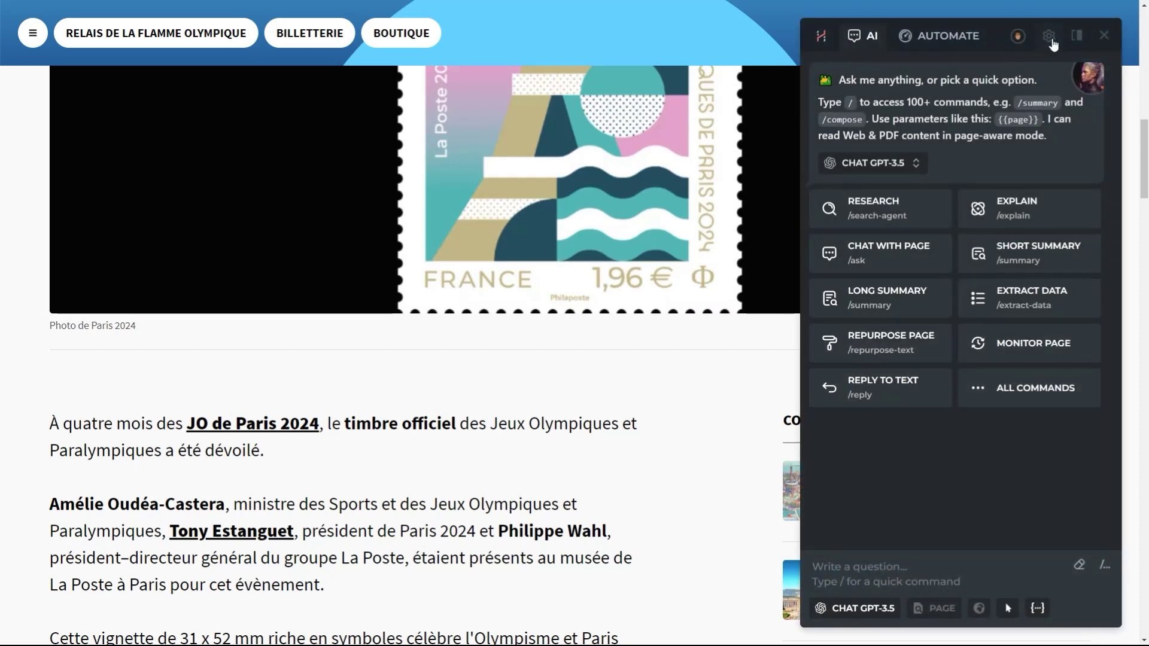
pyautogui.click(1049, 37)
pyautogui.scroll(-5, 898, 323)
pyautogui.click(888, 325)
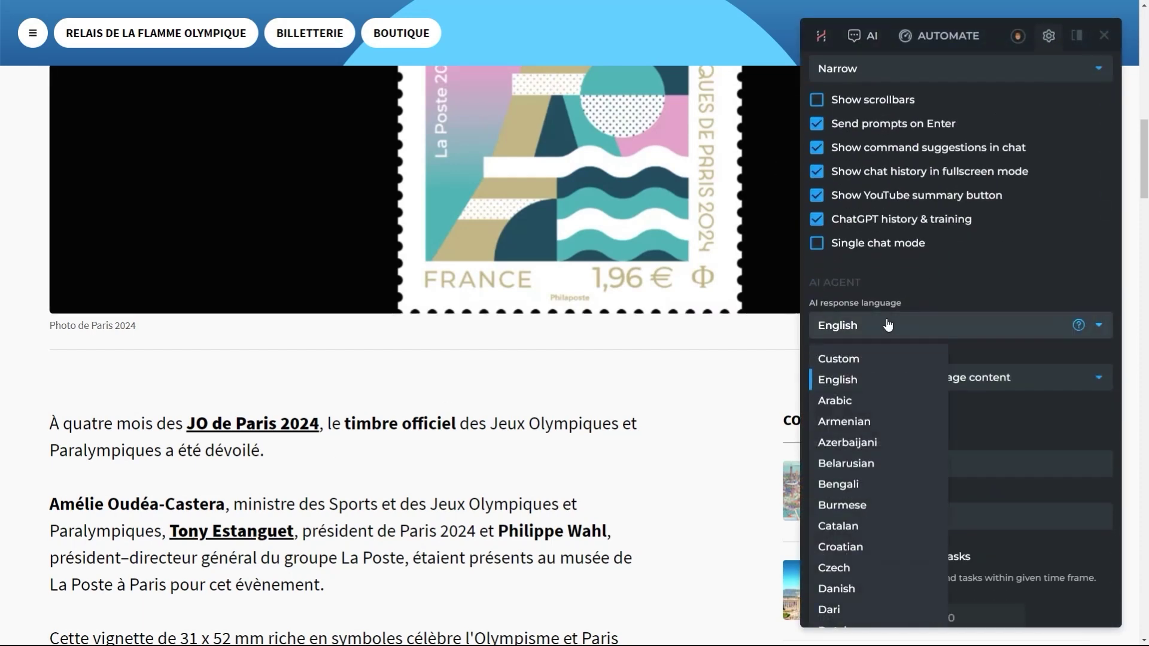
pyautogui.click(857, 387)
pyautogui.click(879, 38)
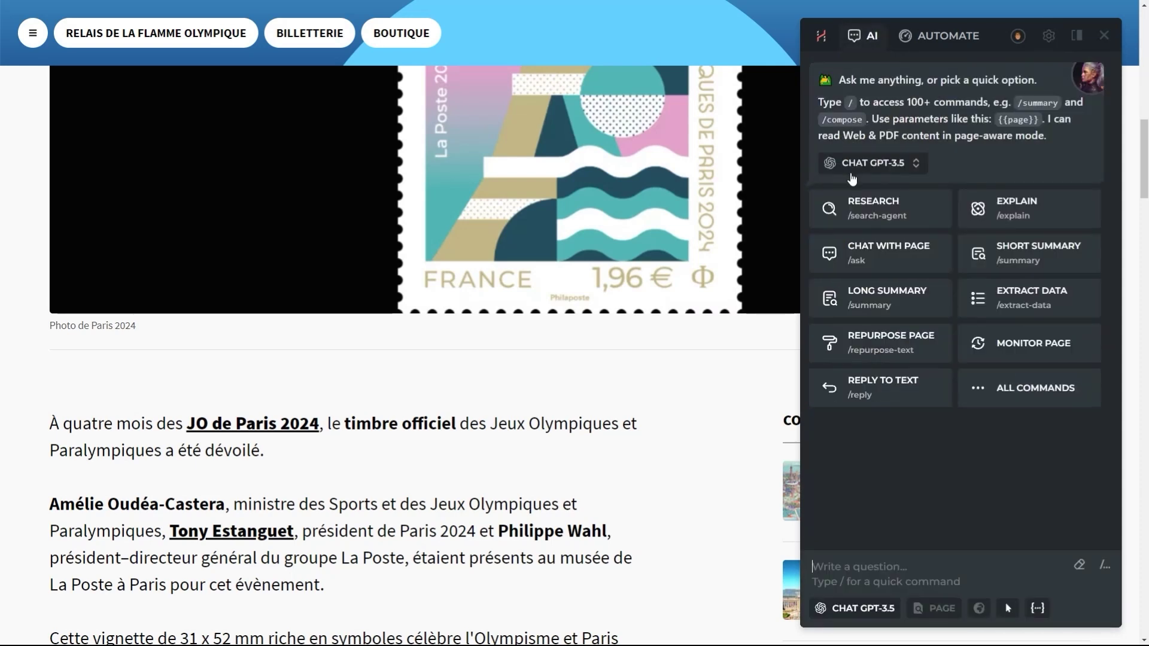
# Translate the opening French paragraph of the Paris 2024 stamp article into English
pyautogui.click(700, 270)
pyautogui.moveTo(52, 424); pyautogui.dragTo(238, 450)
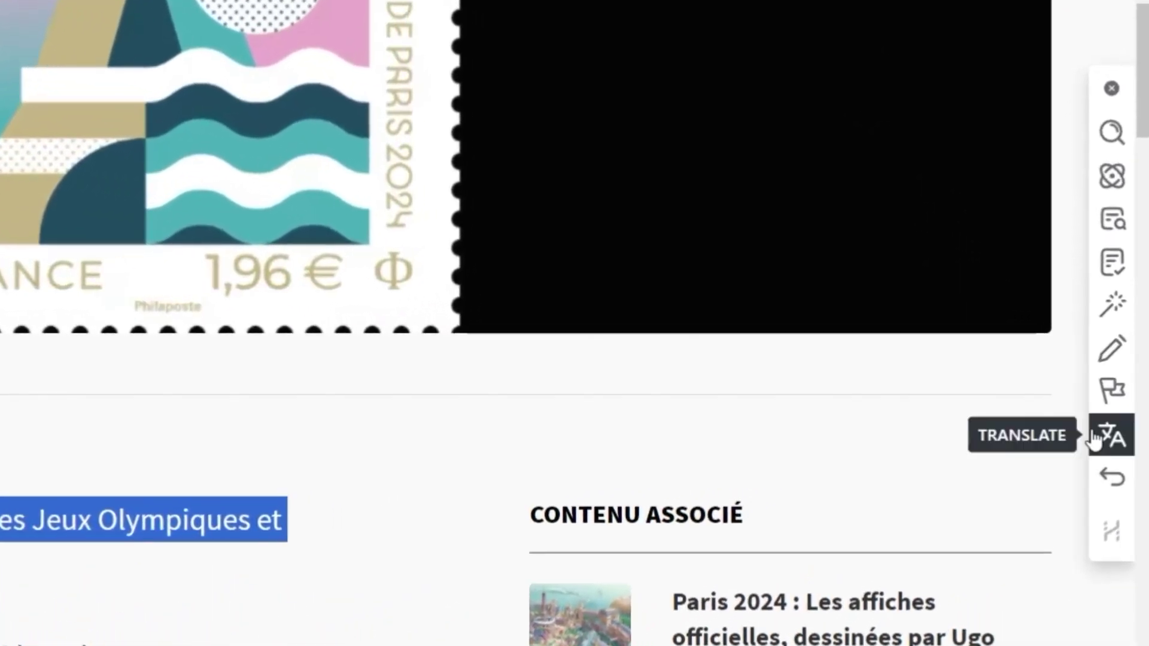
pyautogui.click(1107, 446)
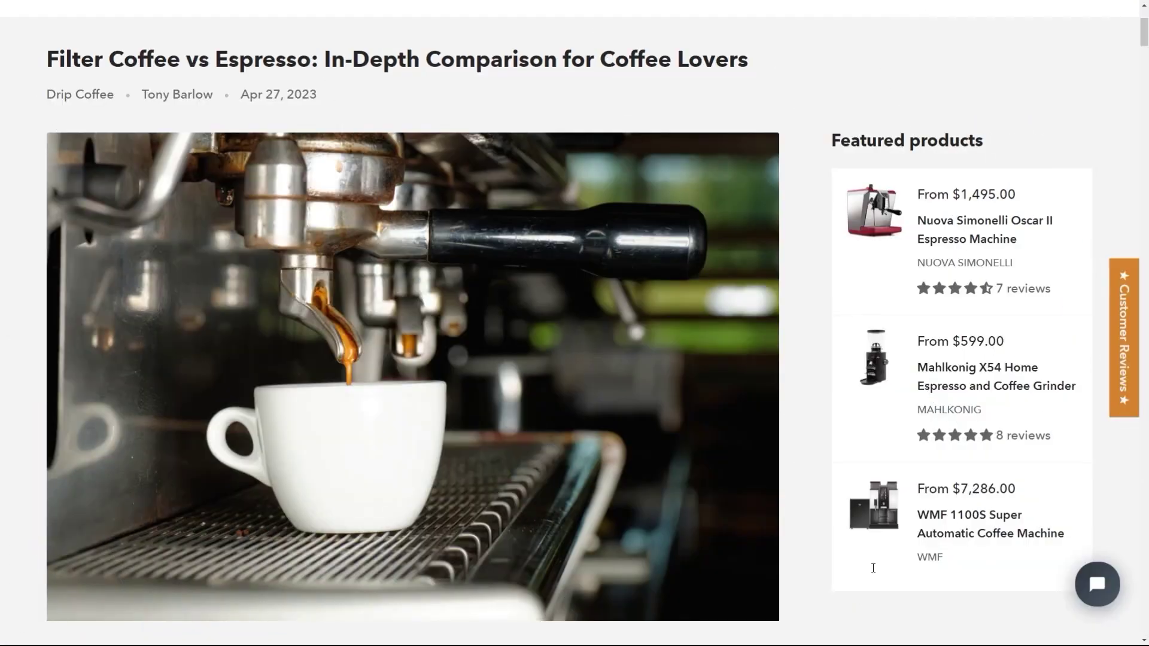
# Run /article for an entire article, with an outline from the page topic and '4 chapters article'
pyautogui.hotkey('alt', 'a')
pyautogui.write('/article')
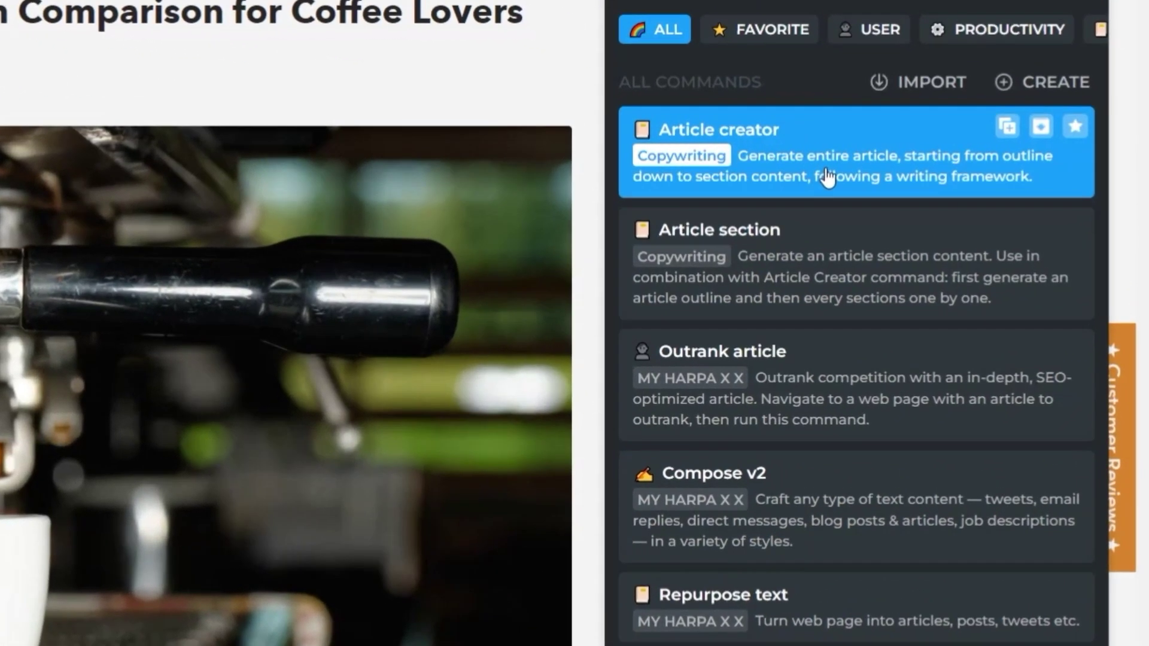
pyautogui.click(933, 165)
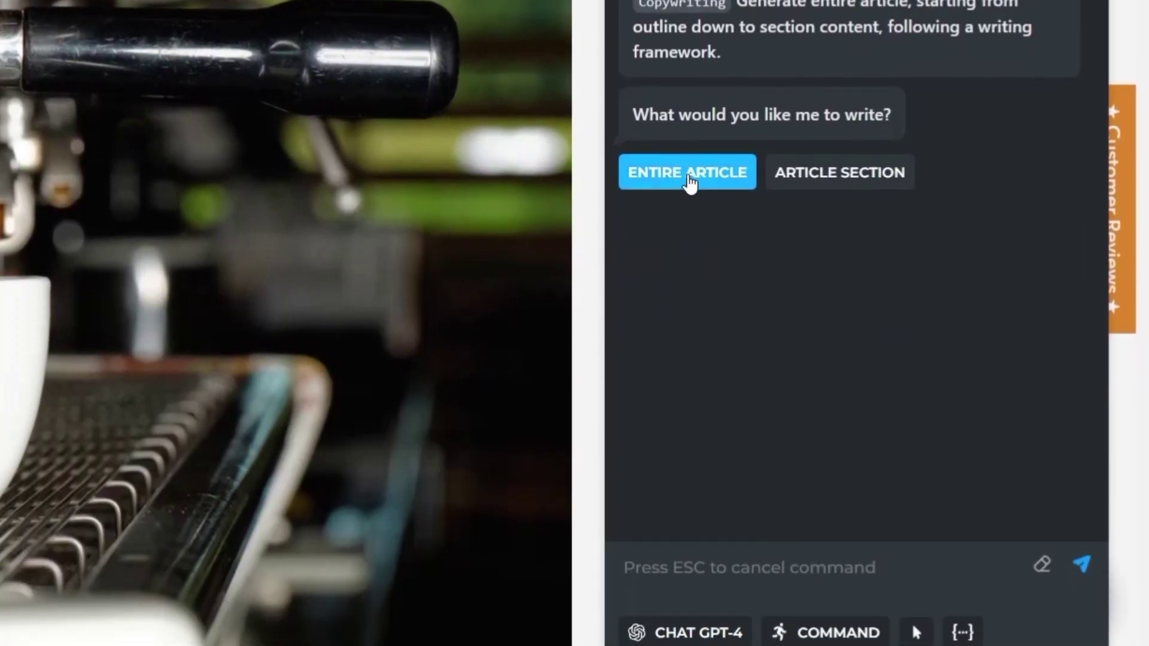
pyautogui.click(688, 380)
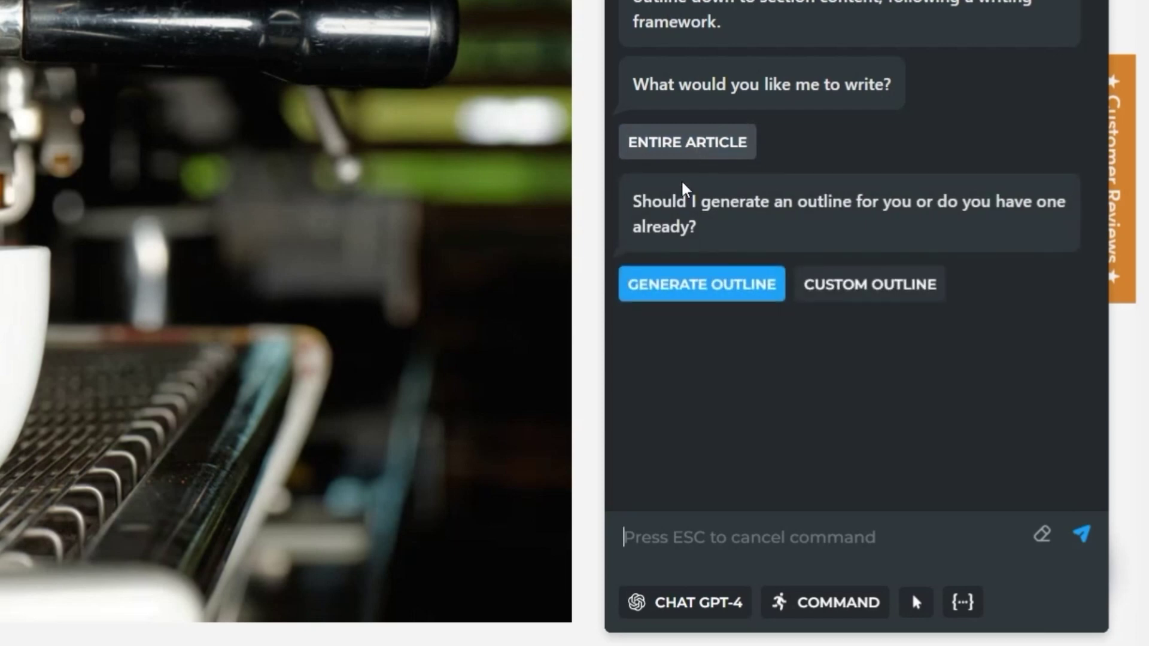
pyautogui.click(669, 284)
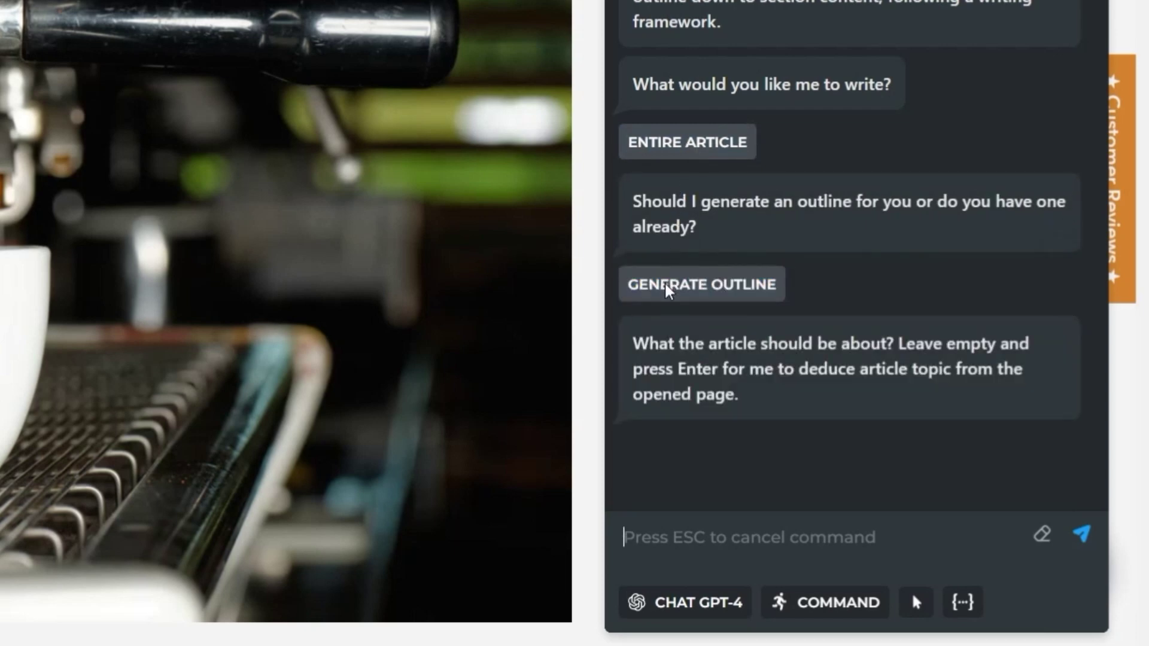
pyautogui.press('Return')
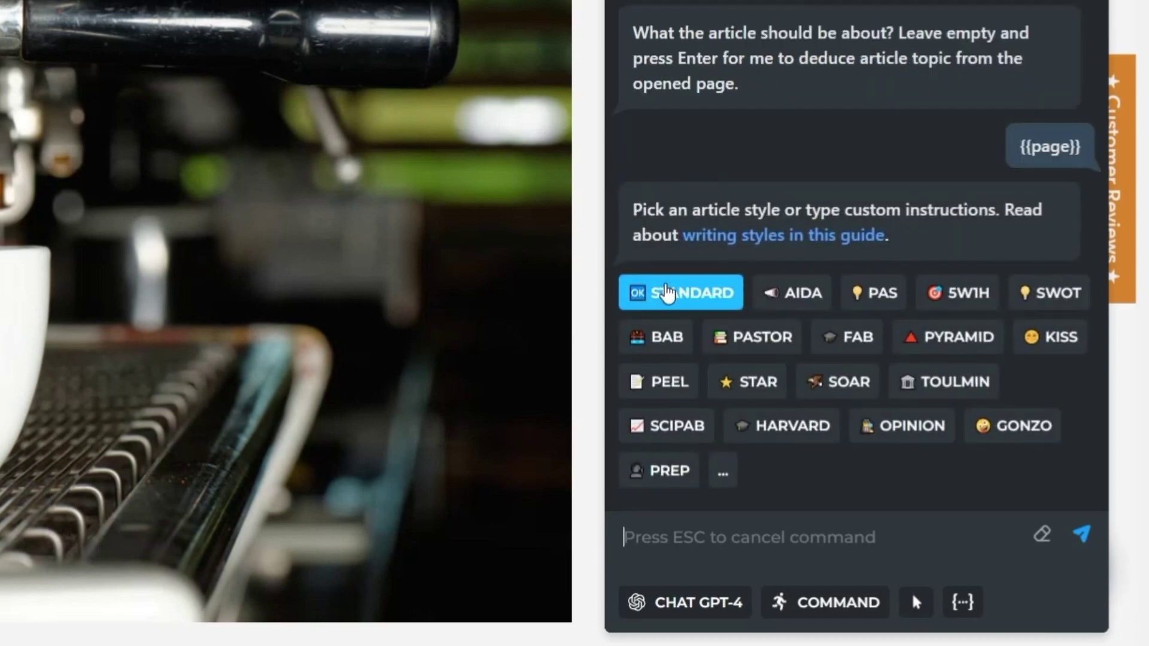
pyautogui.write('4 chapters article')
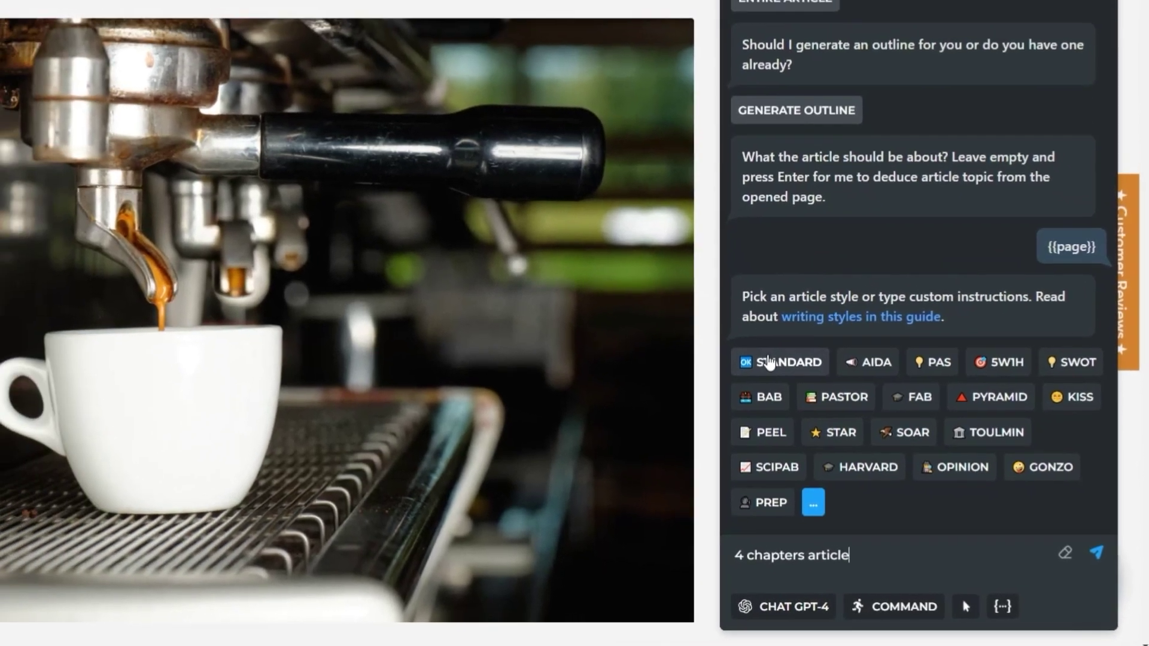
pyautogui.press('Return')
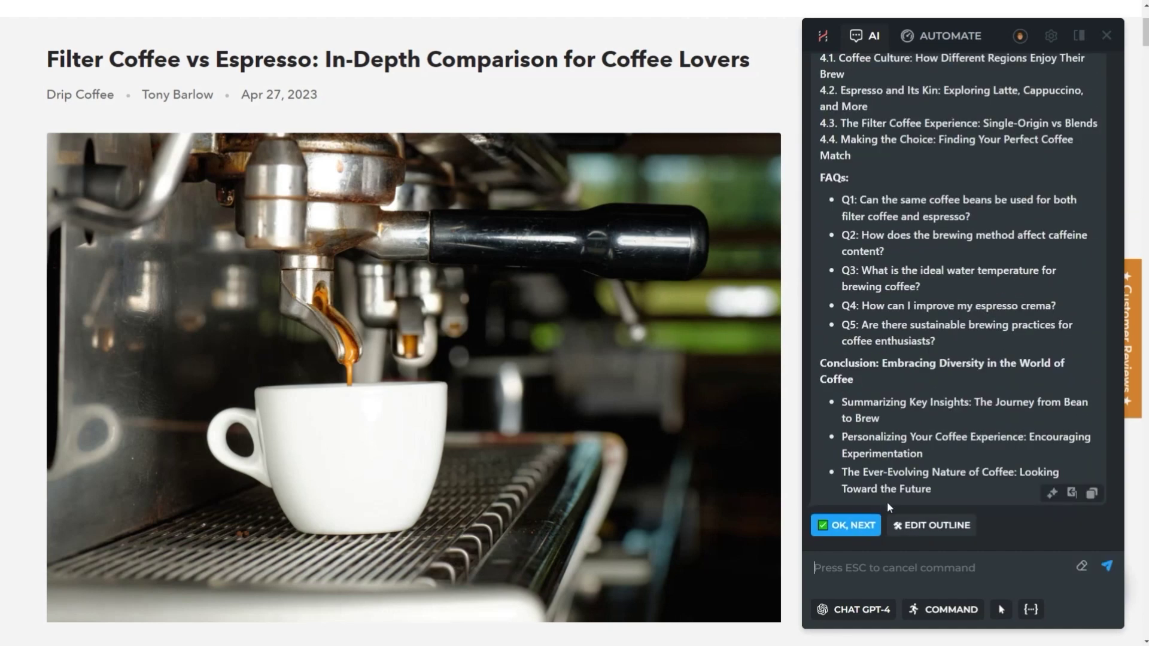
# Revise the generated outline with the request 'Drop the FAQ section'
pyautogui.click(899, 521)
pyautogui.write('D')
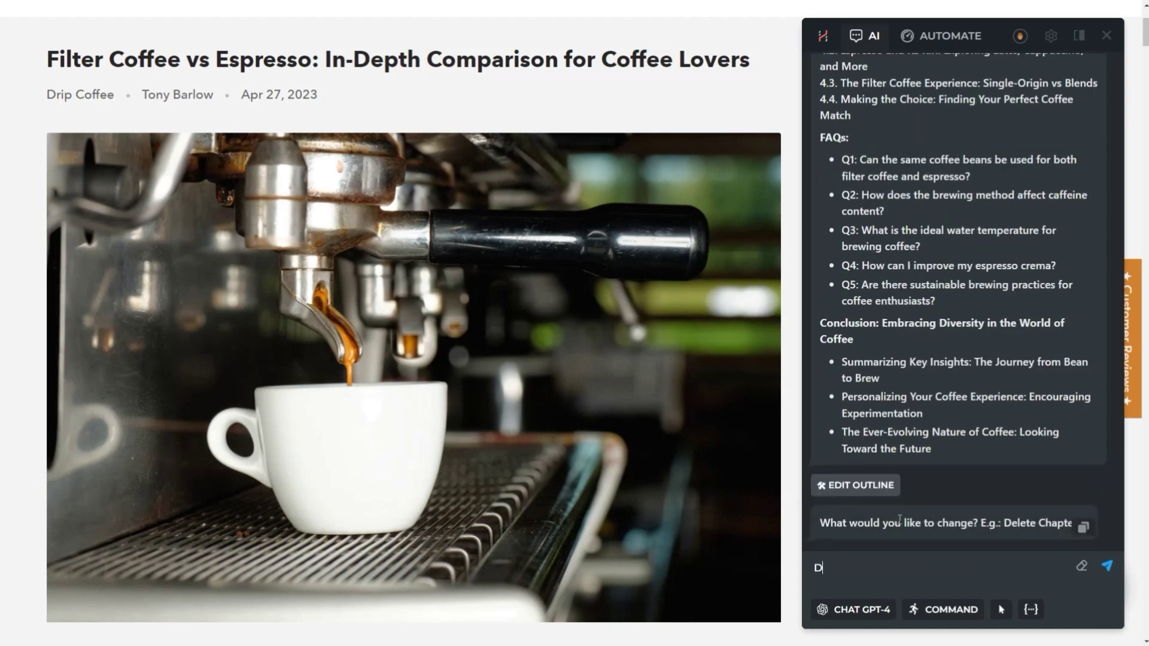
pyautogui.write('rop the FAQ section')
pyautogui.press('Return')
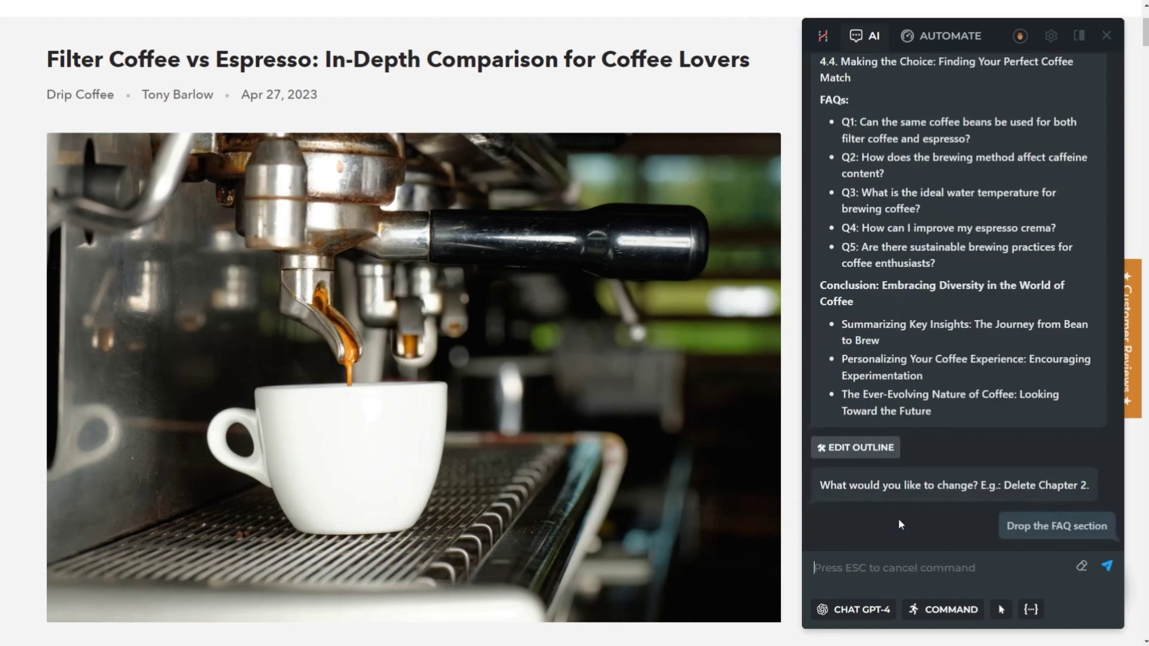
pyautogui.moveTo(803, 440); pyautogui.dragTo(613, 440)
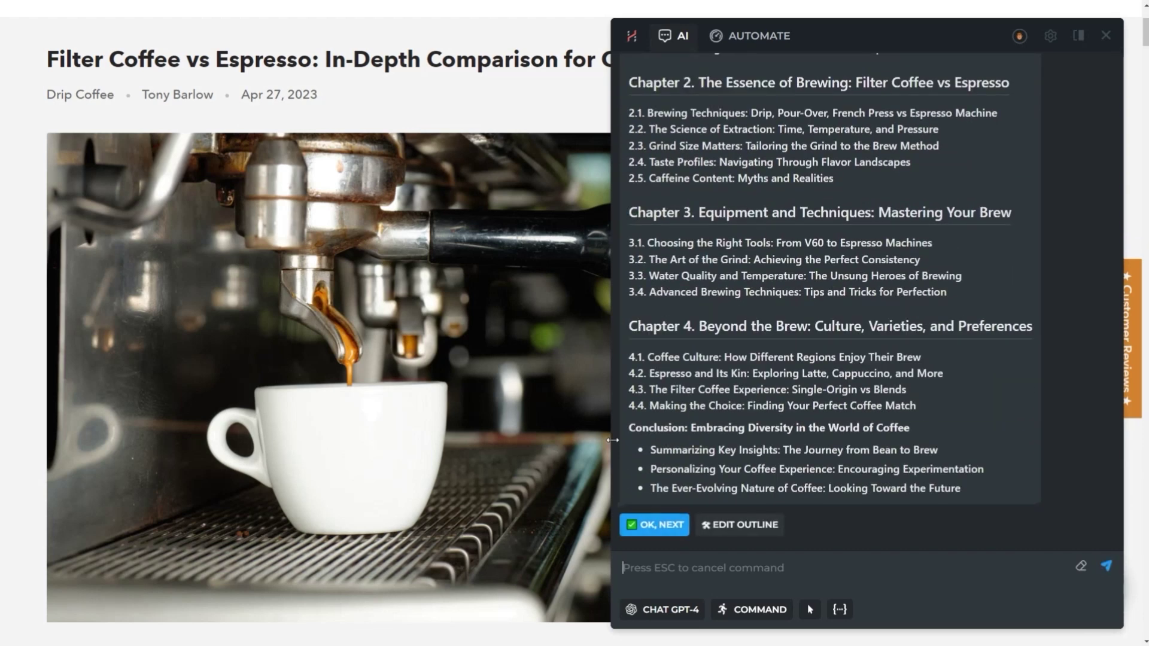
# Accept the revised outline, write the first chapter, and add SEO keywords
pyautogui.click(645, 529)
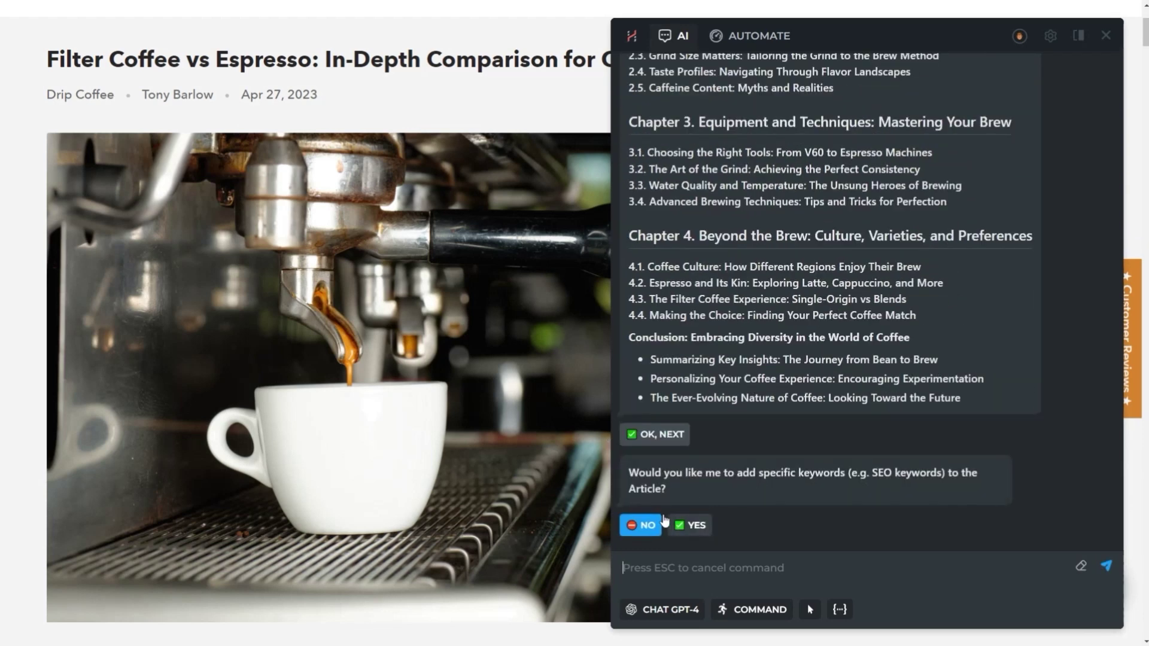
pyautogui.click(679, 527)
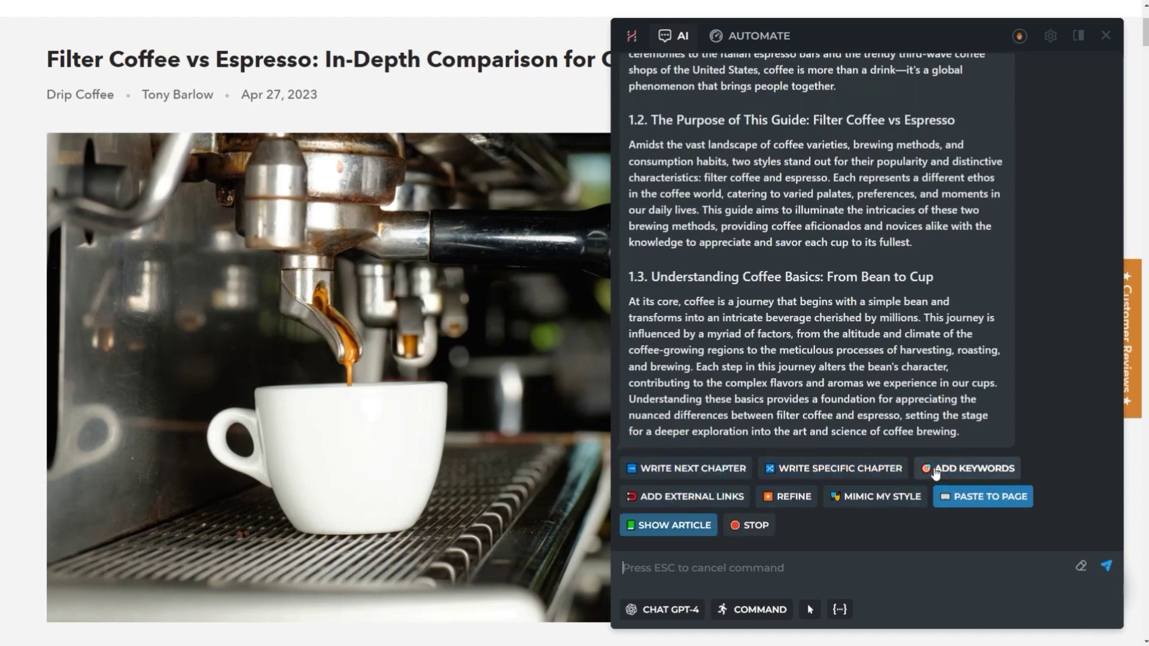
pyautogui.click(936, 474)
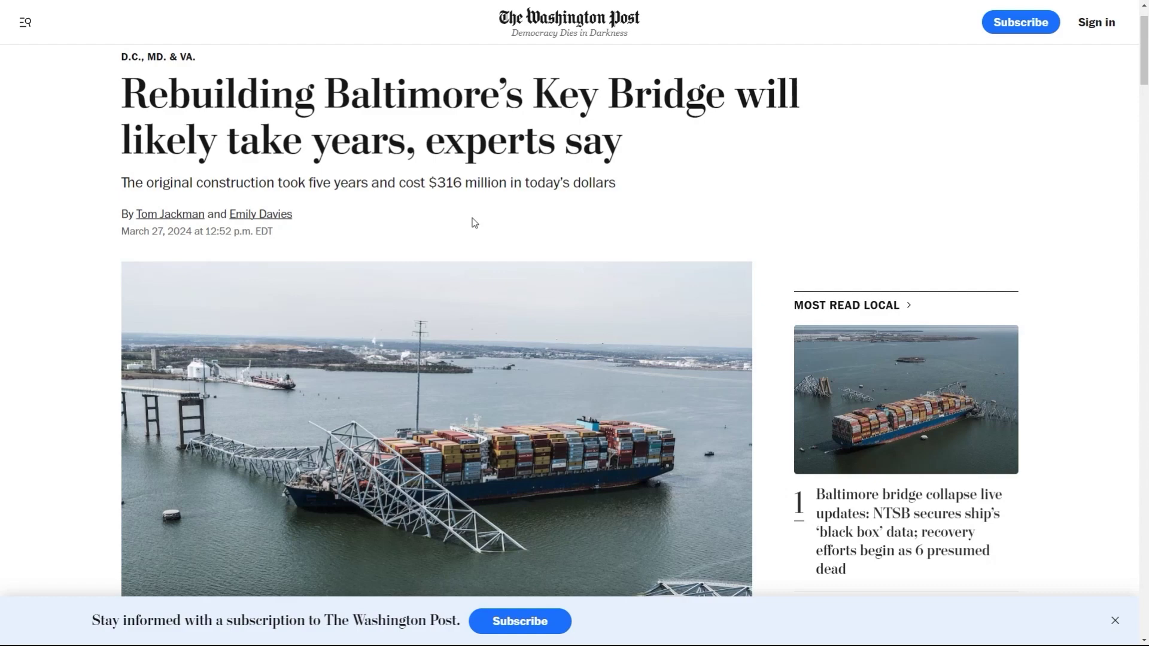
# Run the advanced /outrank command on the Key Bridge story, choosing keyword extraction
pyautogui.hotkey('alt', 'a')
pyautogui.write('/outrank')
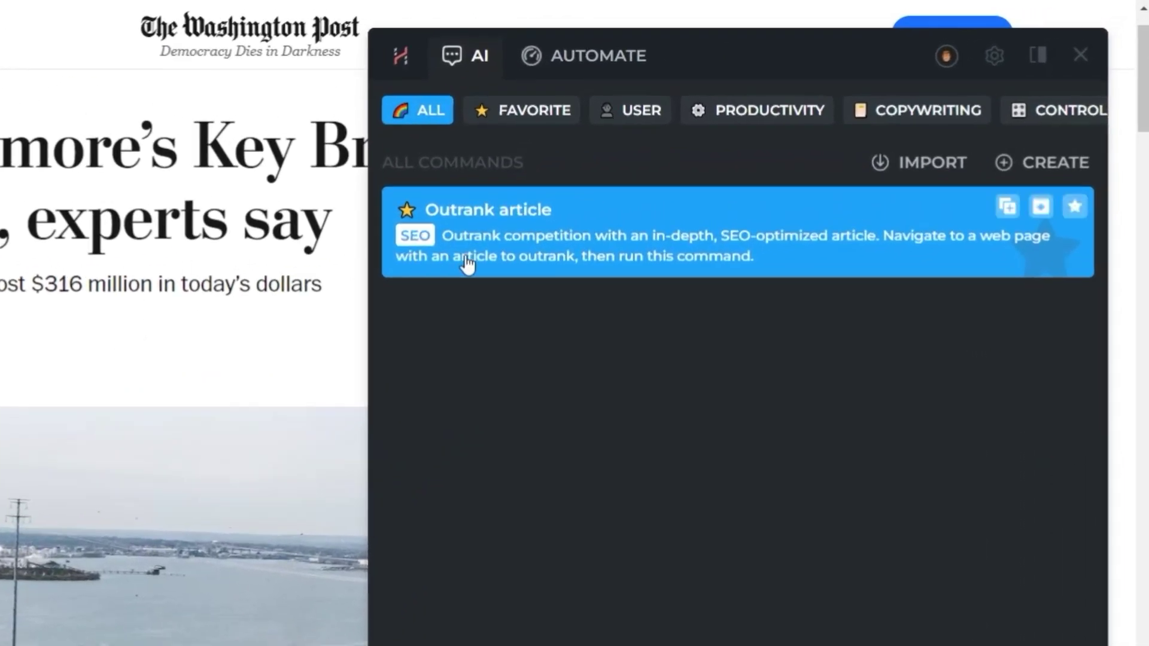
pyautogui.click(465, 256)
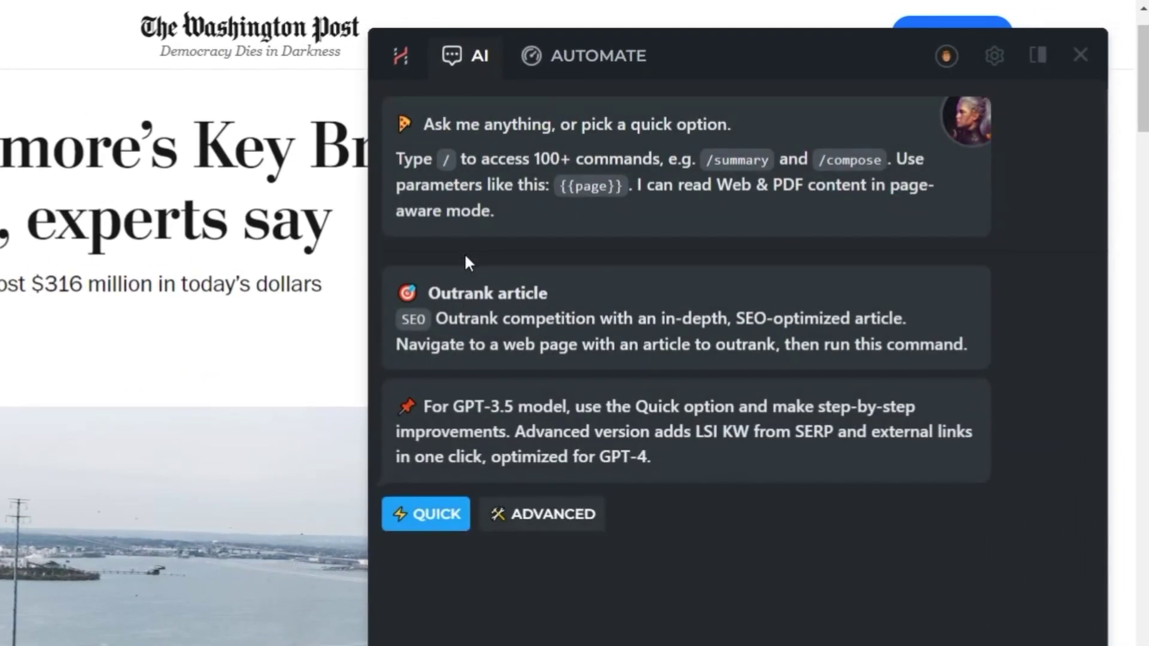
pyautogui.click(518, 516)
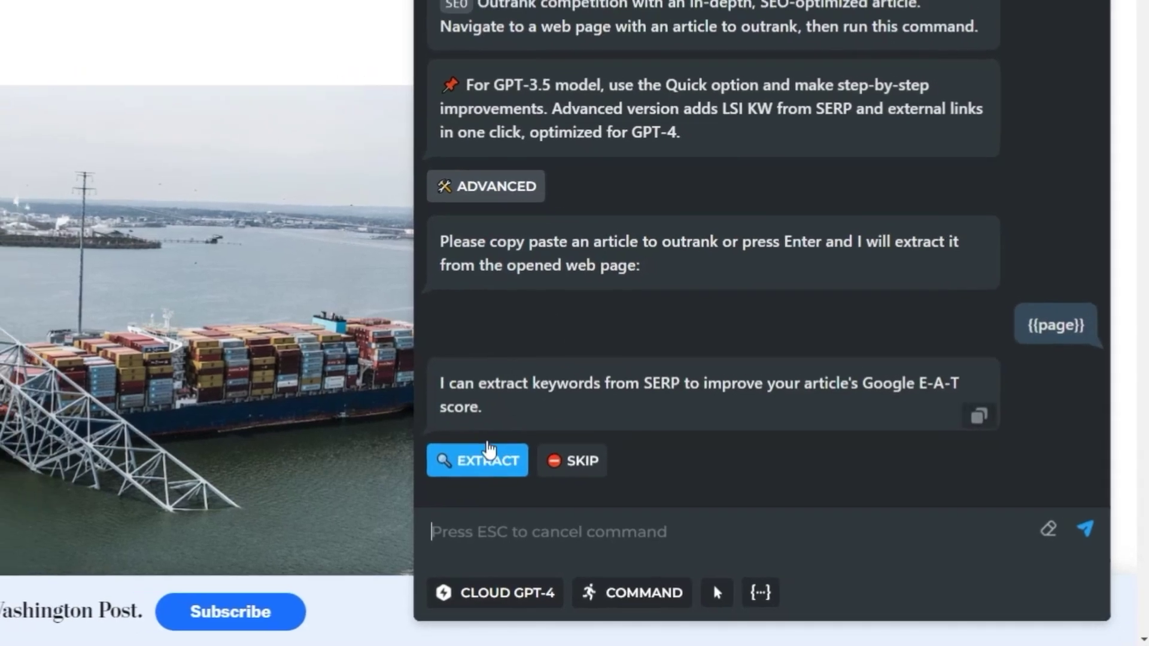
pyautogui.click(441, 446)
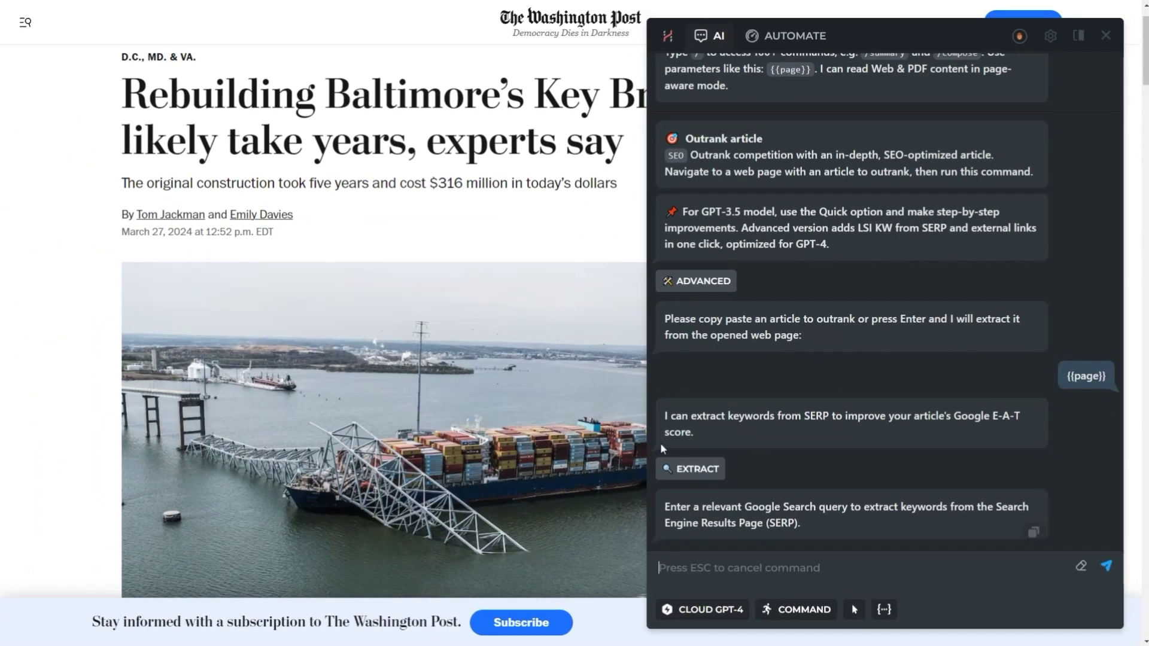
pyautogui.click(448, 100)
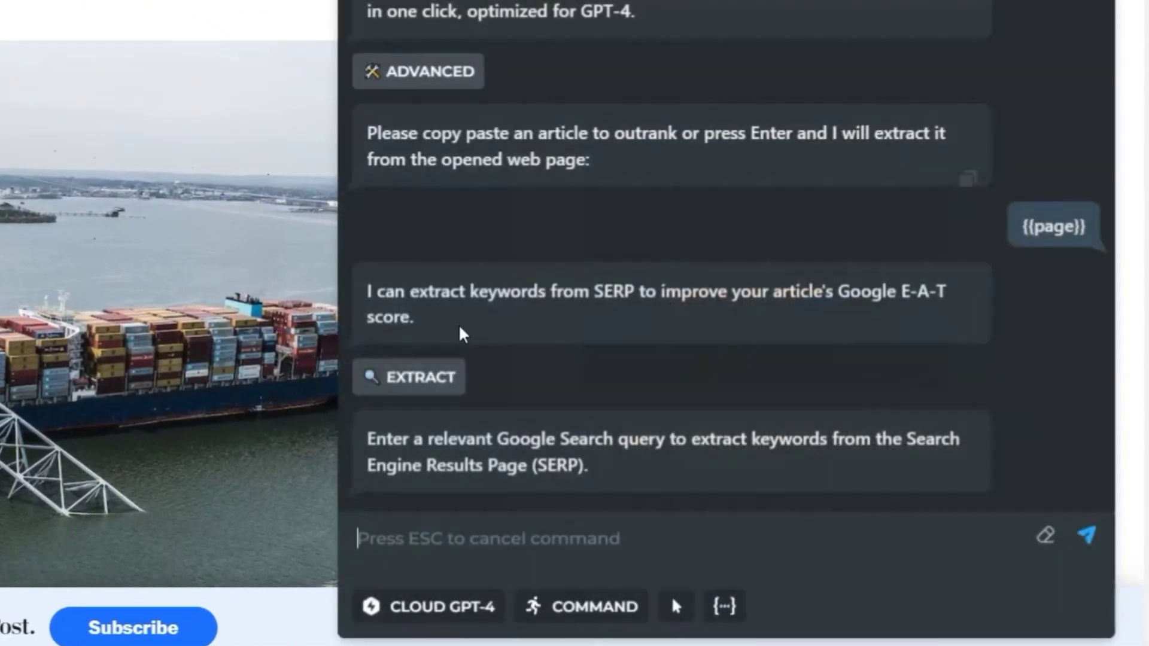
# Use 'Baltimore’s Key Bridge' as the search query, skip reference URLs, and finish the article
pyautogui.write('Baltimore’s Key Bridge')
pyautogui.press('Return')
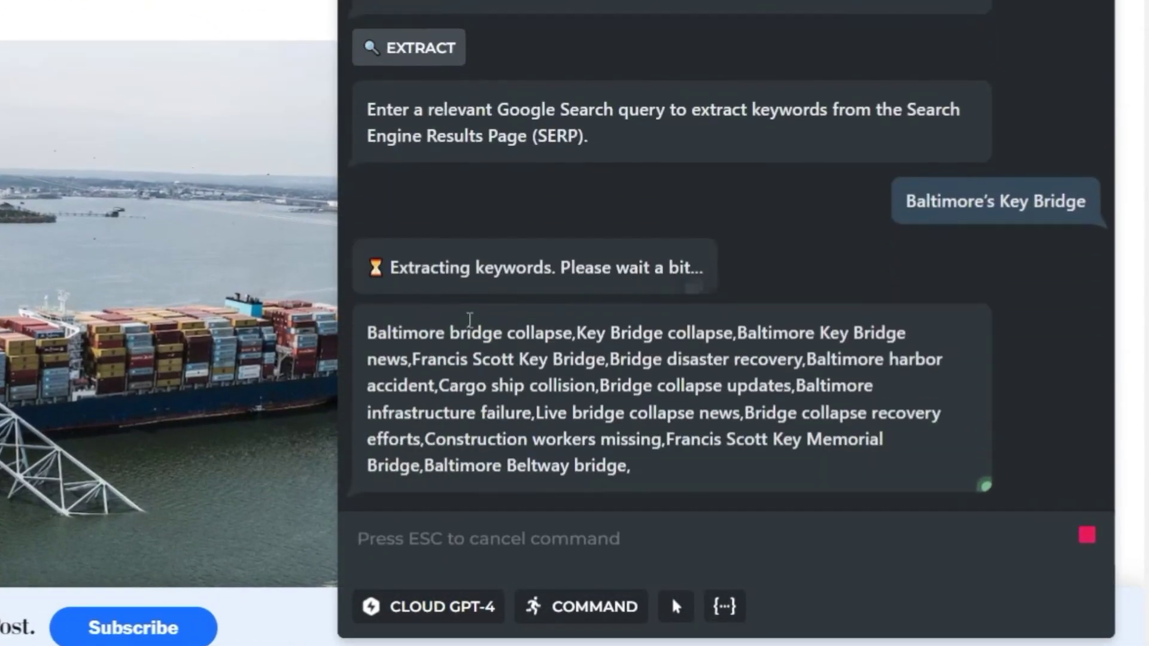
pyautogui.click(494, 479)
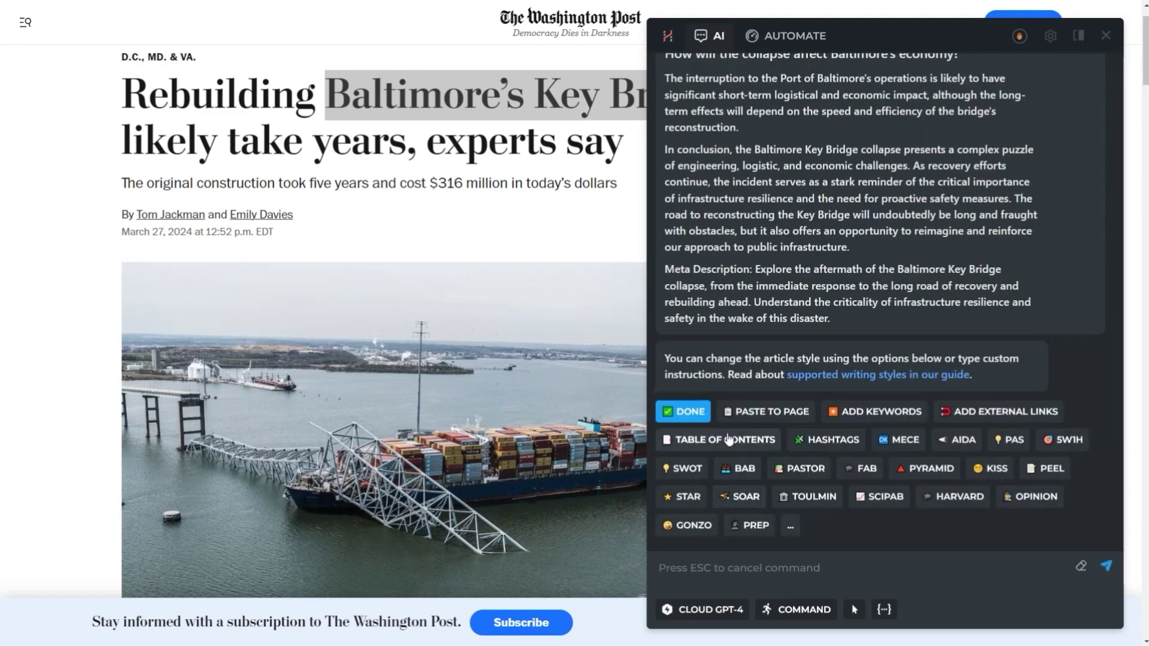
pyautogui.click(673, 419)
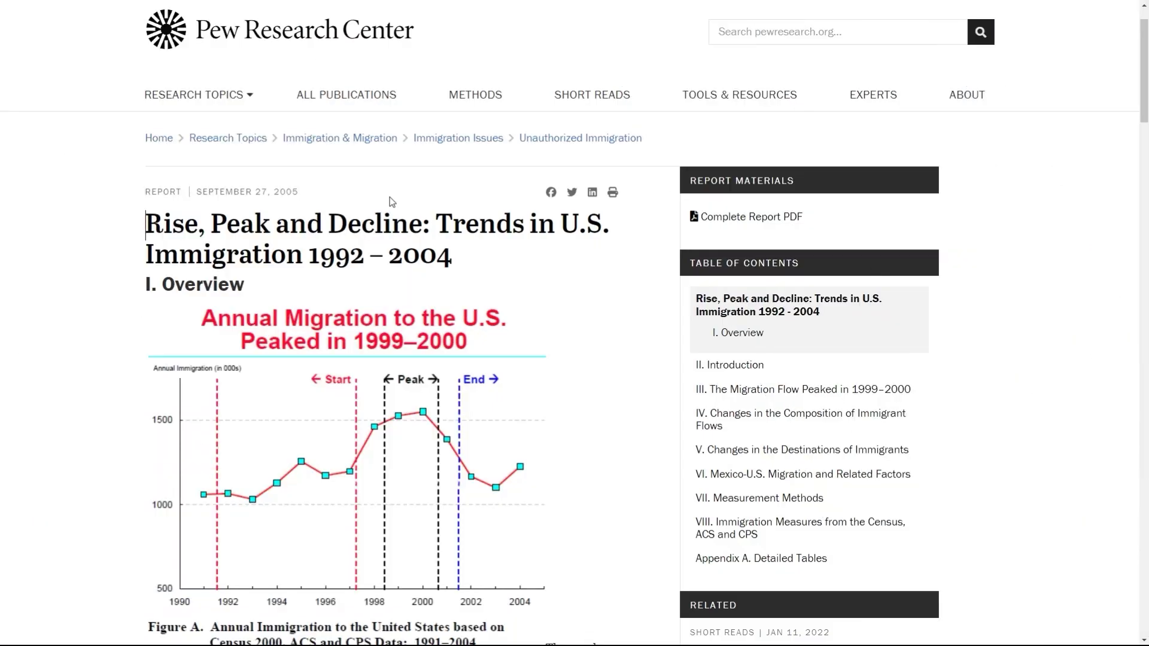
# Repurpose the Pew immigration report page as a long blog post
pyautogui.hotkey('alt', 'a')
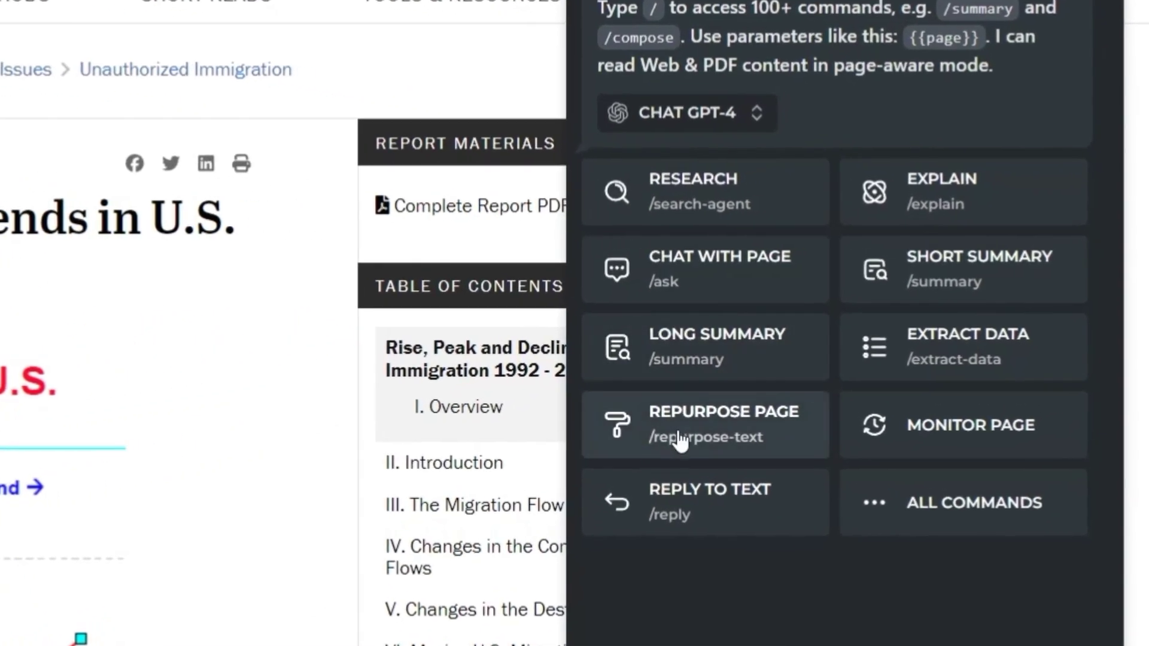
pyautogui.click(680, 440)
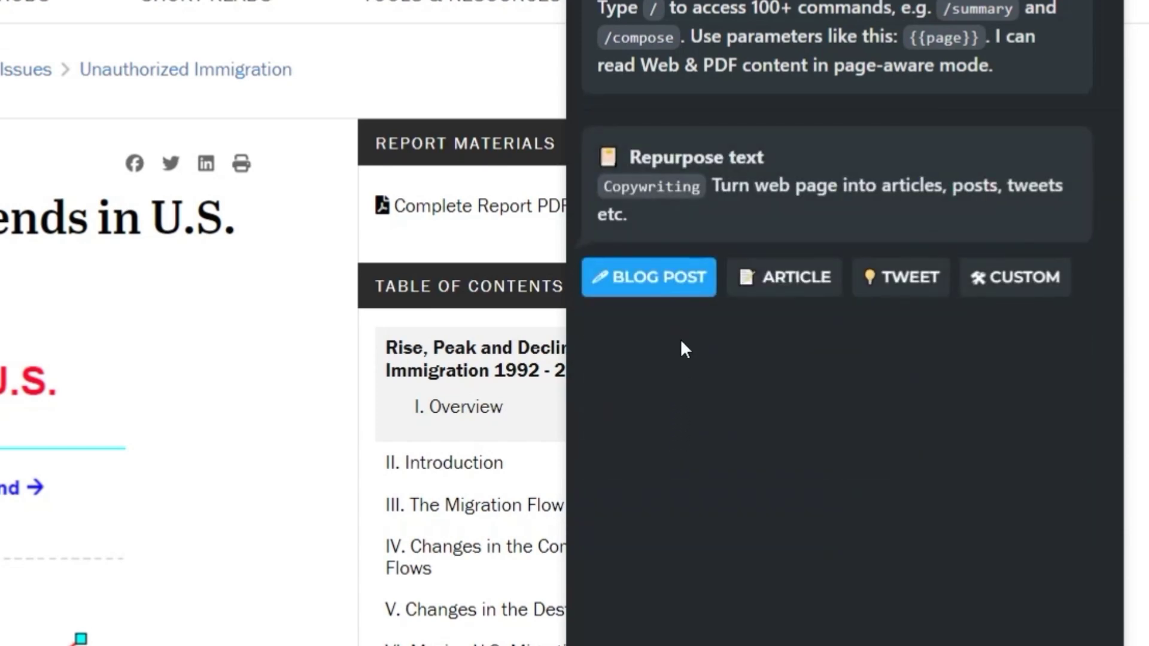
pyautogui.click(687, 292)
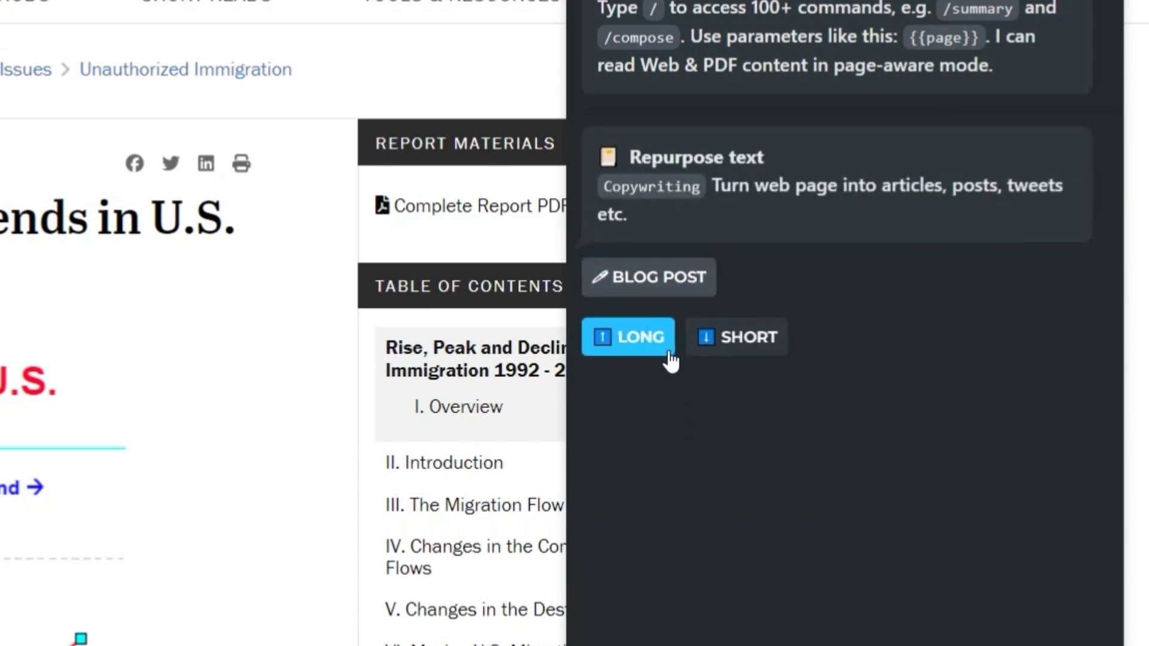
pyautogui.click(653, 353)
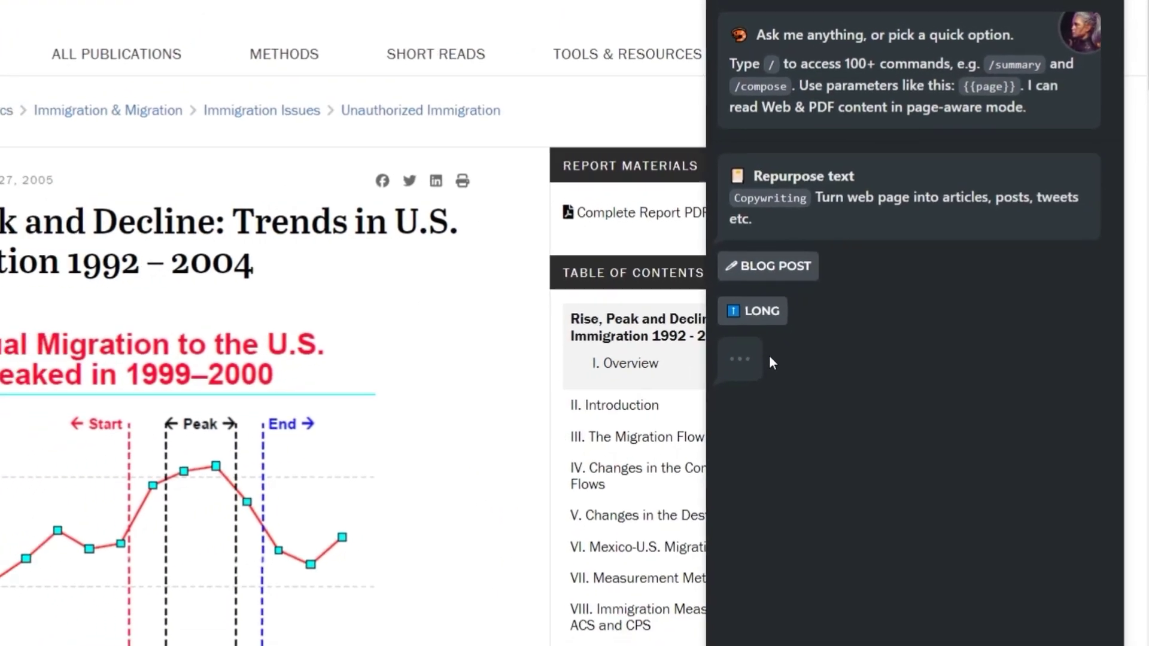